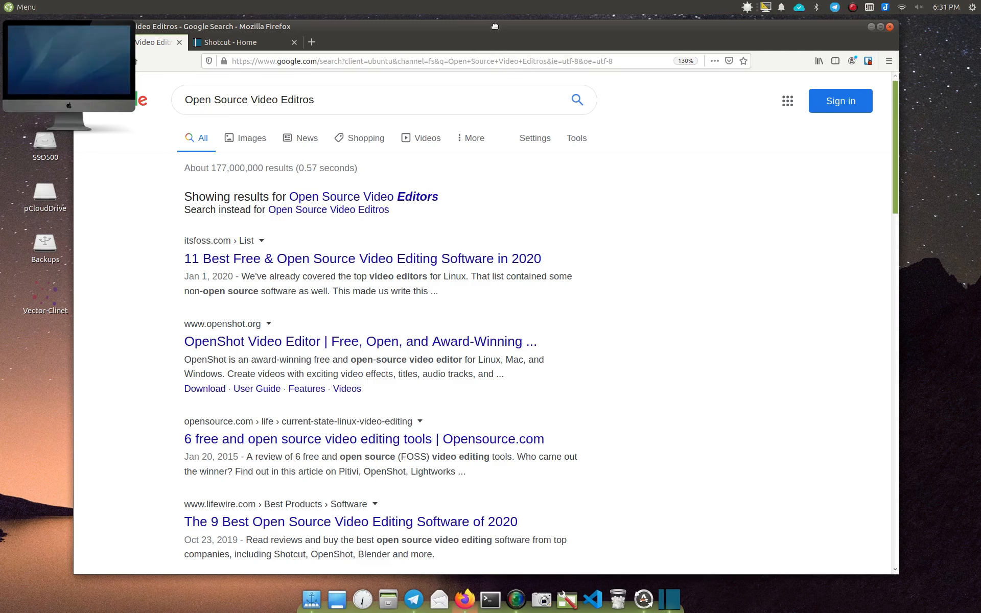
{"action": "left_click_drag", "start_coordinate": [496, 25], "coordinate": [507, 24]}
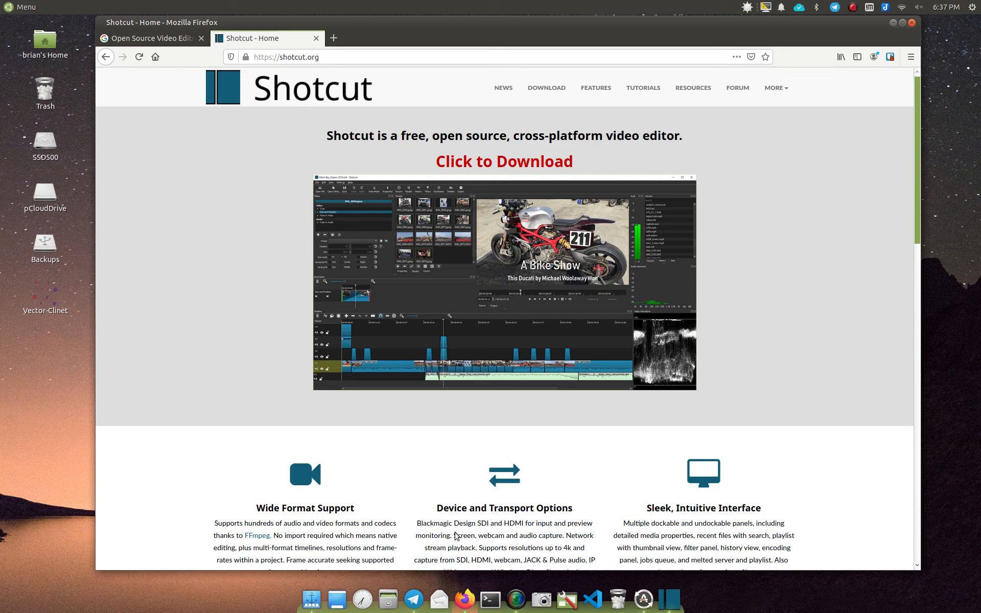
Step: Find the Software application with the system search, launch it and place its window over the browser
{"action": "key", "text": "super"}
{"action": "type", "text": "softw"}
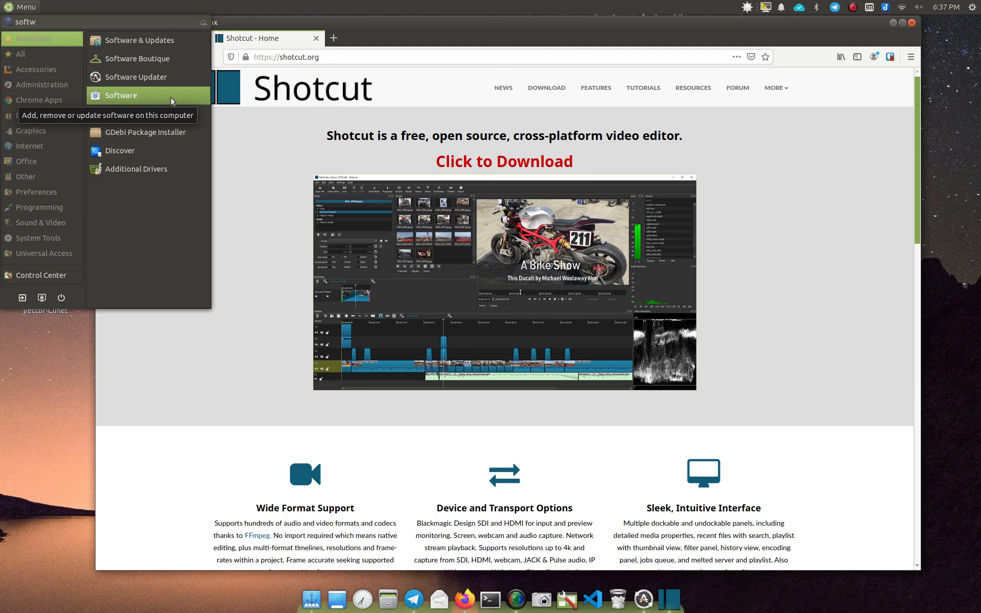
{"action": "left_click", "coordinate": [138, 96]}
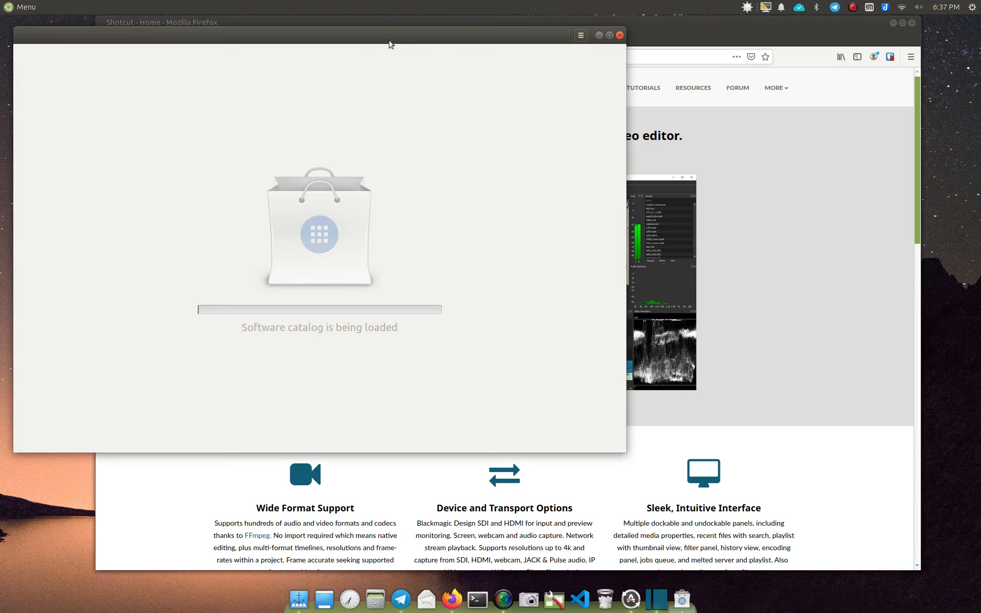
{"action": "left_click_drag", "start_coordinate": [389, 42], "coordinate": [495, 39]}
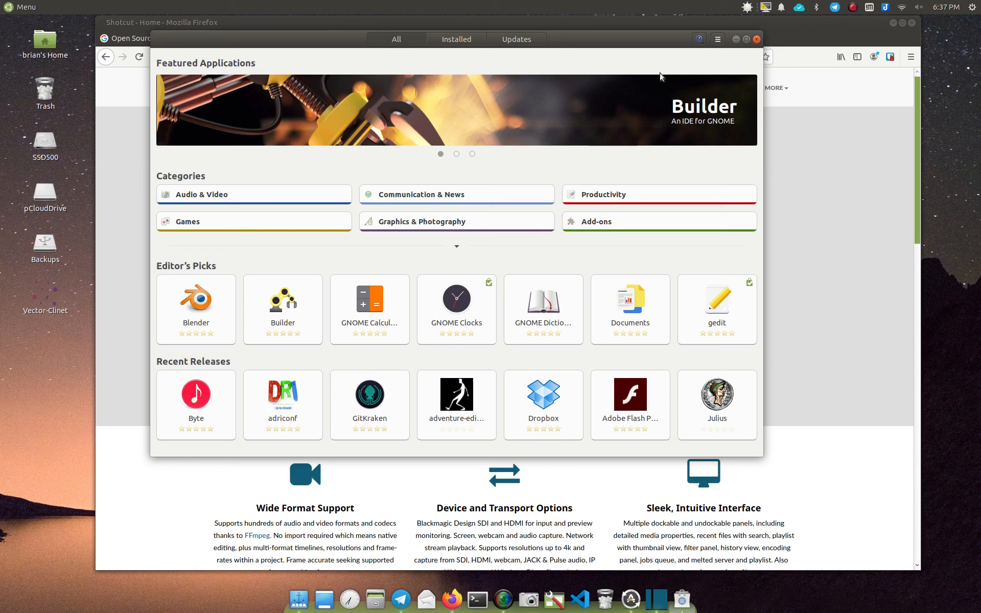
Step: Search the software catalog for "shotcut", view the Shotcut details page and close the catalog
{"action": "type", "text": "sho"}
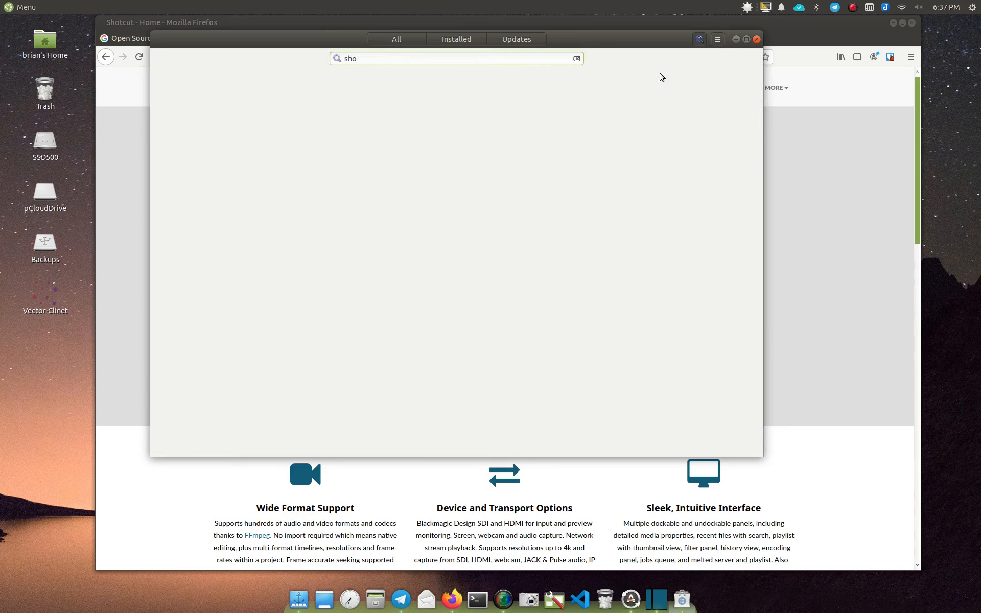
{"action": "type", "text": "tc"}
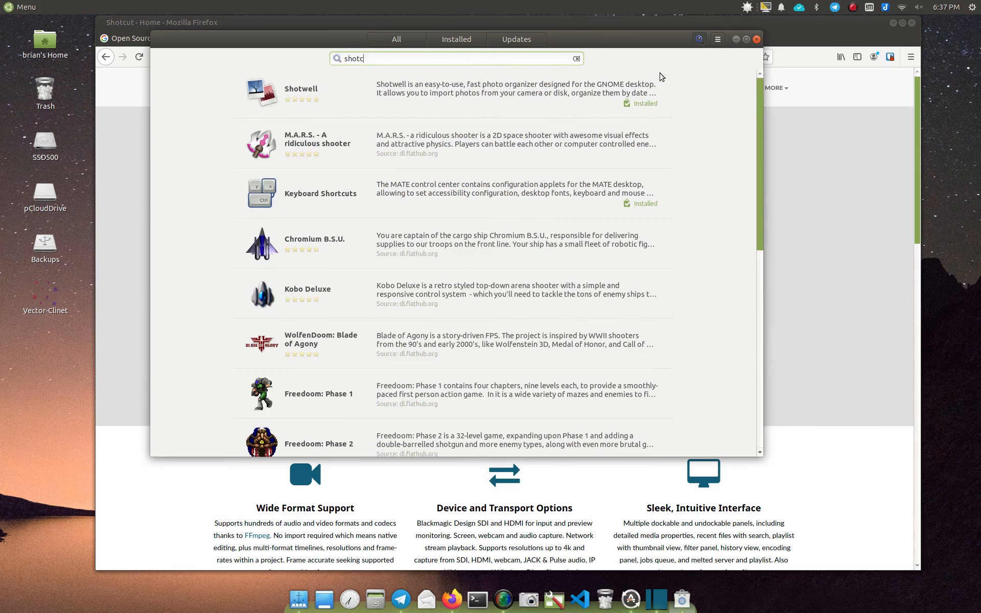
{"action": "type", "text": "ut"}
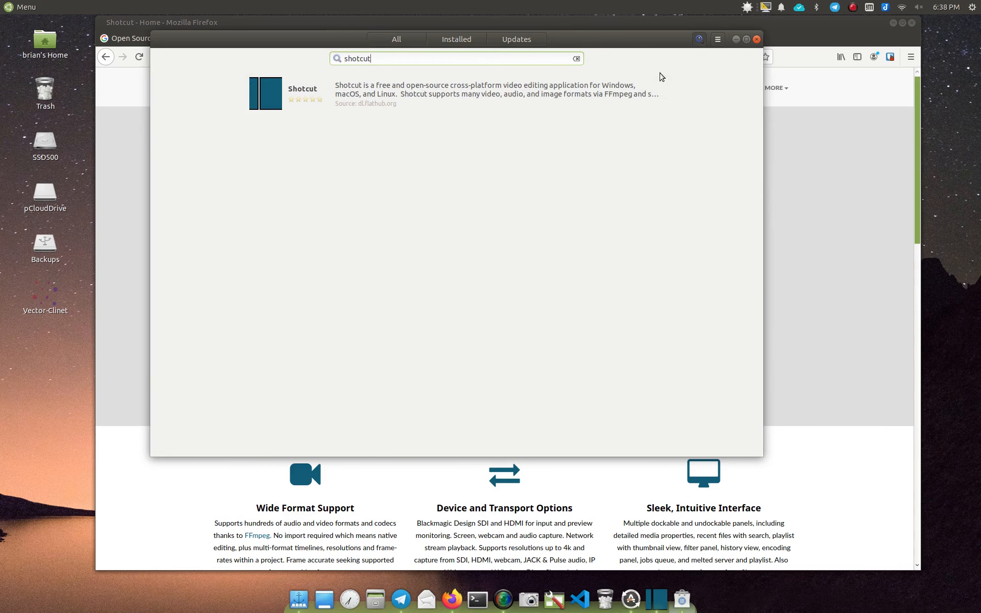
{"action": "left_click", "coordinate": [364, 90]}
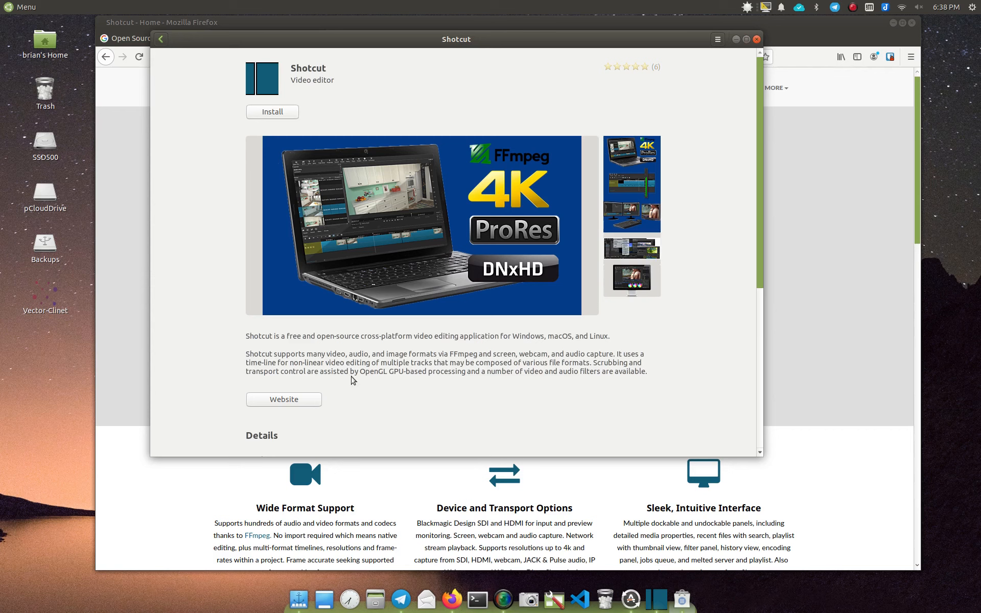
{"action": "left_click", "coordinate": [757, 40]}
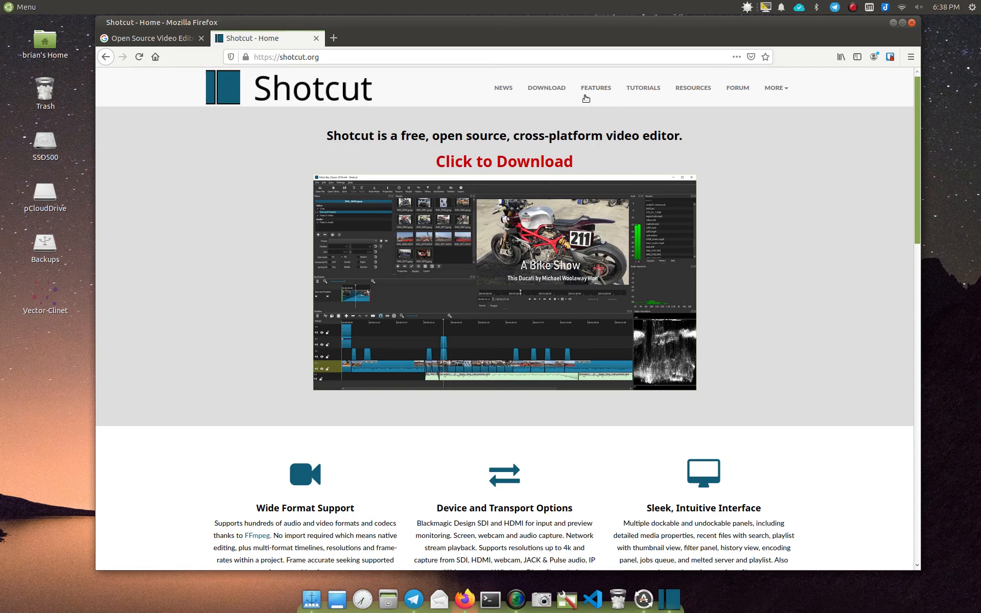
Step: Review the Linux, macOS and Windows download options on the Shotcut website, and close the page
{"action": "left_click", "coordinate": [541, 87]}
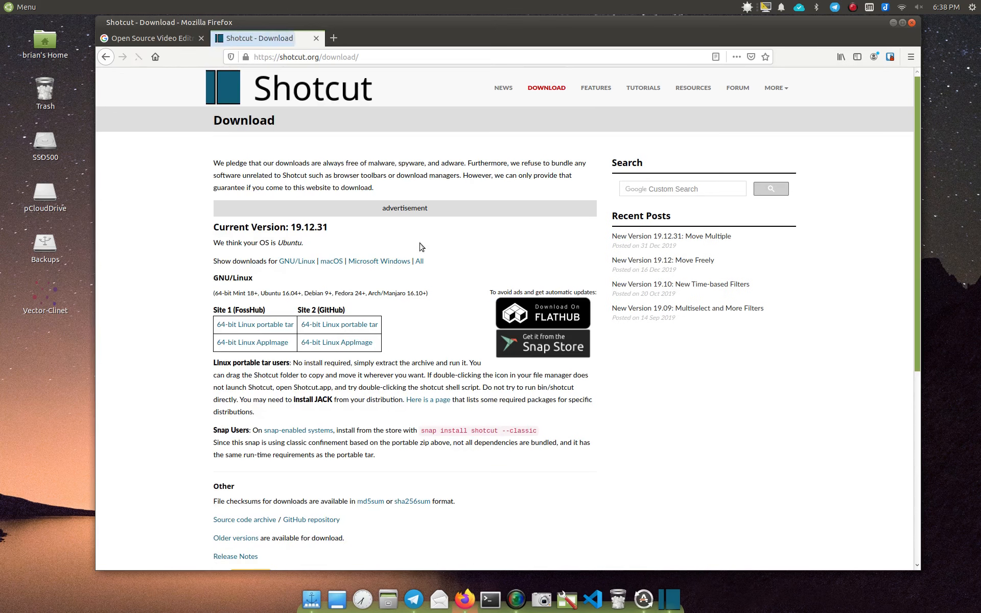
{"action": "scroll", "coordinate": [281, 225], "scroll_direction": "down", "scroll_amount": 1}
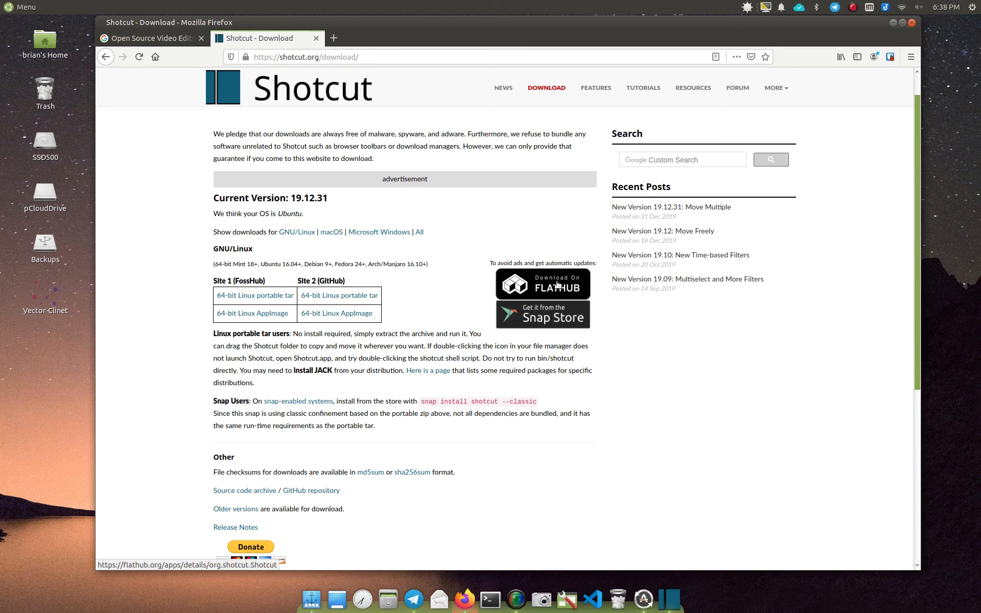
{"action": "left_click", "coordinate": [332, 233]}
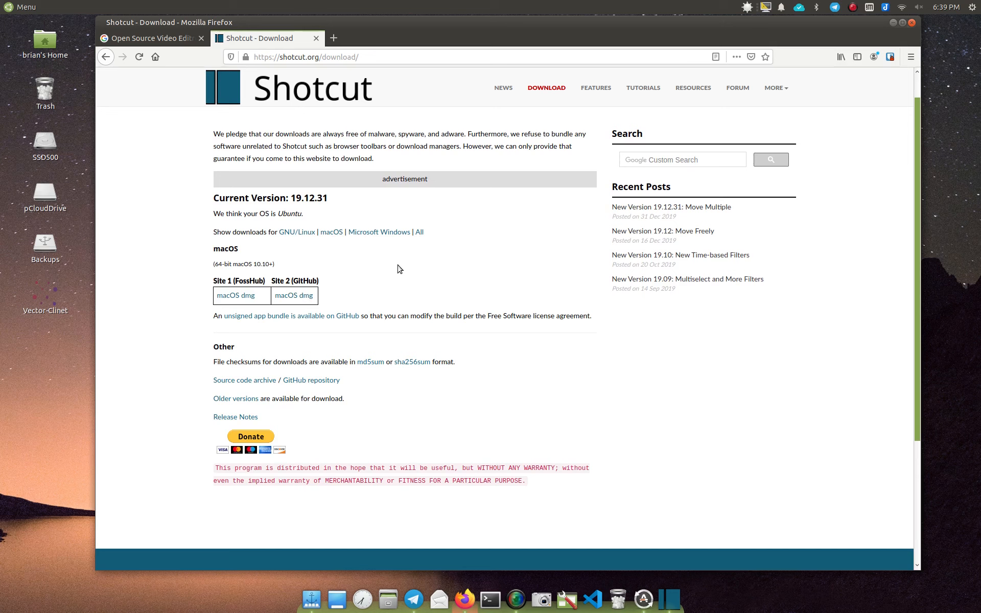
{"action": "left_click", "coordinate": [393, 232]}
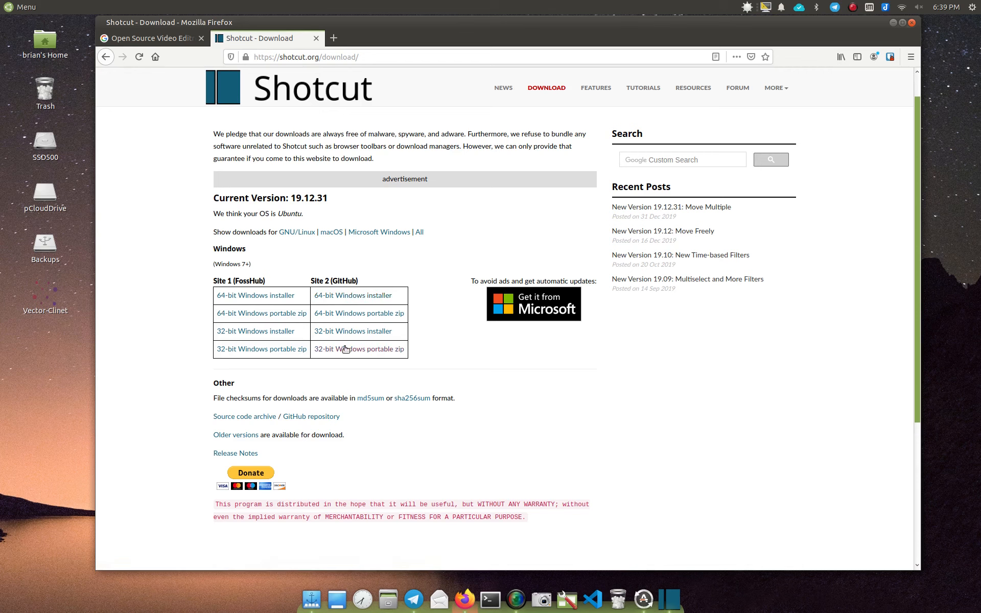
{"action": "left_click", "coordinate": [317, 38]}
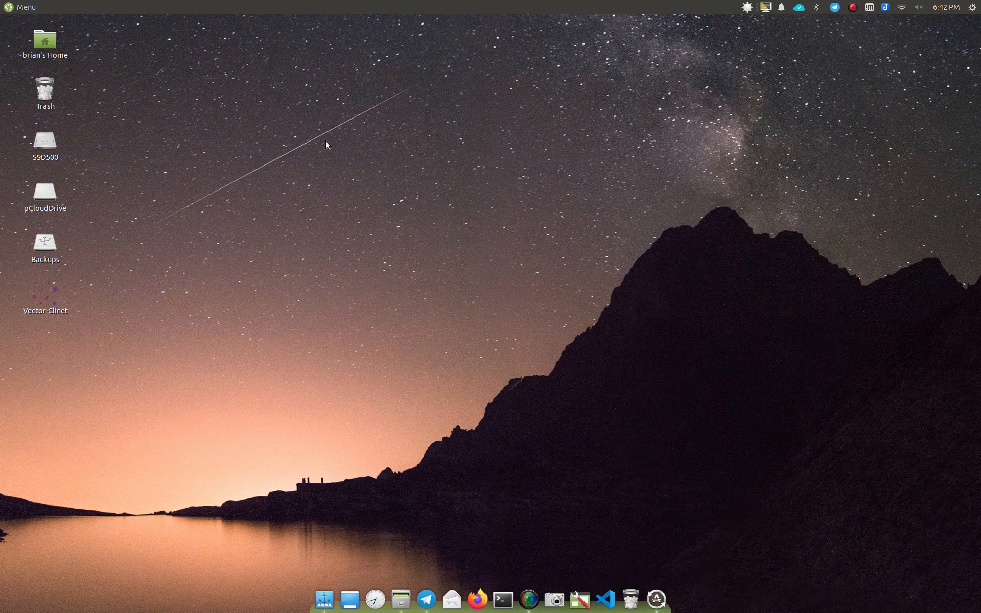
Step: Launch Shotcut and start a new project named ShotCut_For_YT with the automatic video mode
{"action": "key", "text": "super"}
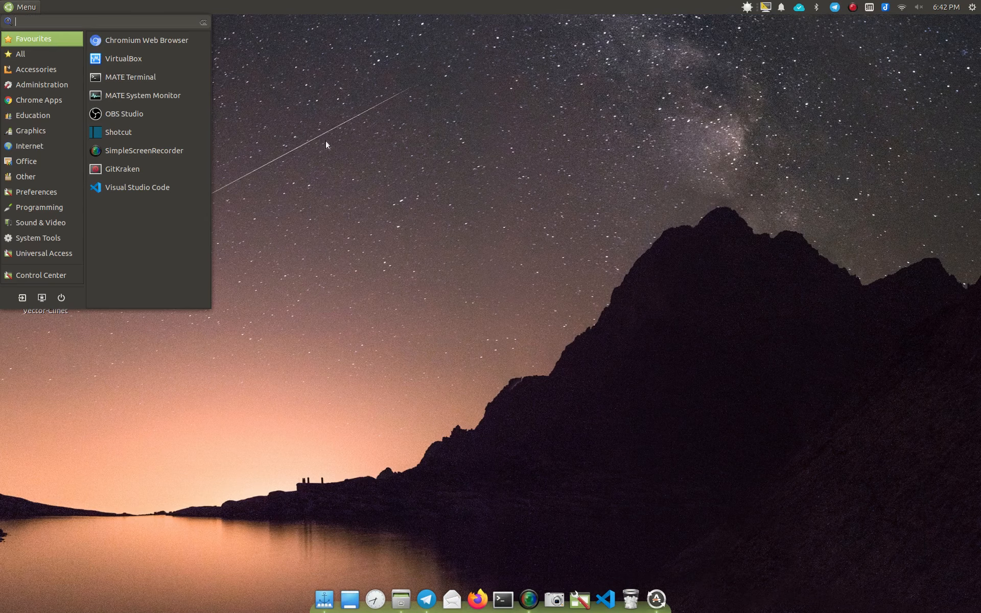
{"action": "type", "text": "shotcut"}
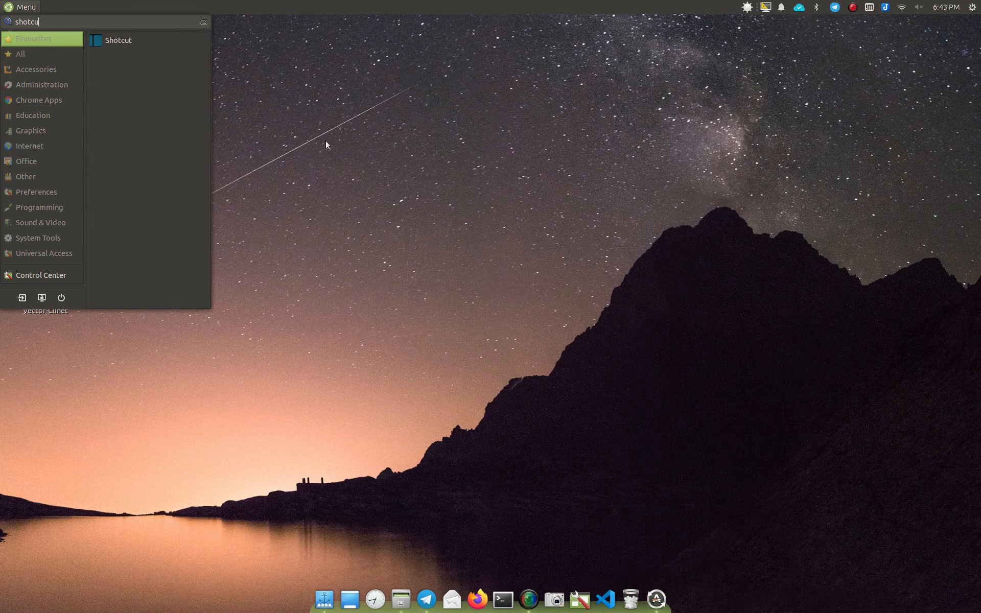
{"action": "key", "text": "Return"}
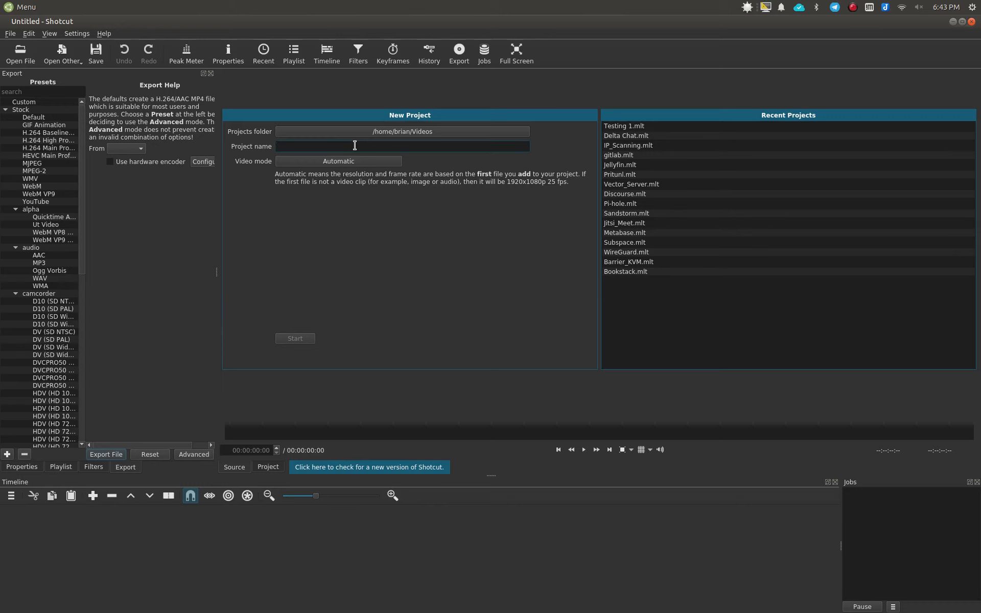
{"action": "type", "text": "ShotCut_For_YT"}
{"action": "left_click", "coordinate": [296, 339]}
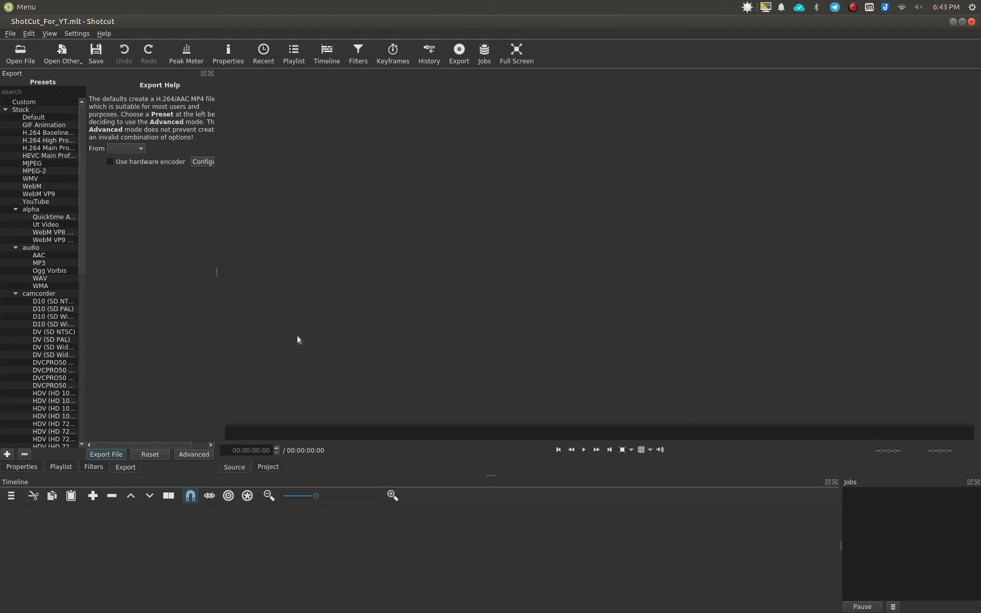
Step: Switch to the file manager, inspect the ShotCut_For_YT project folder and the ShotCut media folder inside Videos, and return to Shotcut
{"action": "mouse_move", "coordinate": [378, 605]}
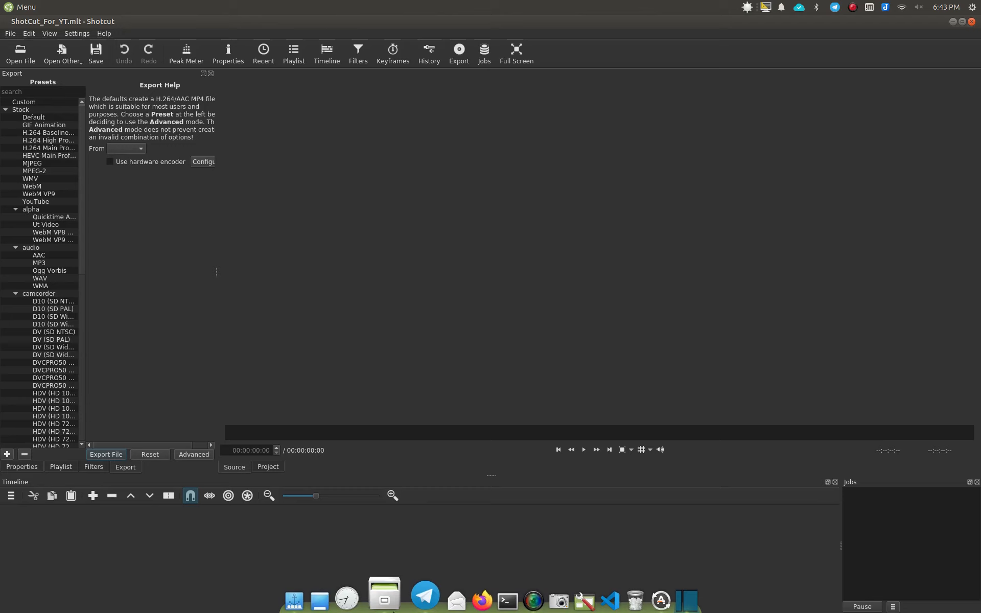
{"action": "left_click", "coordinate": [388, 596]}
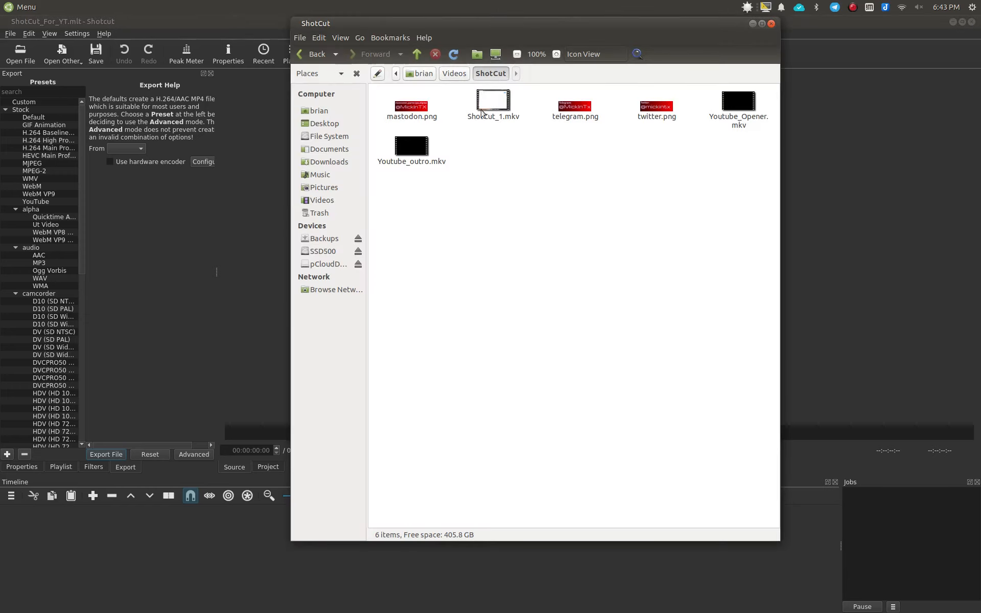
{"action": "left_click", "coordinate": [456, 76]}
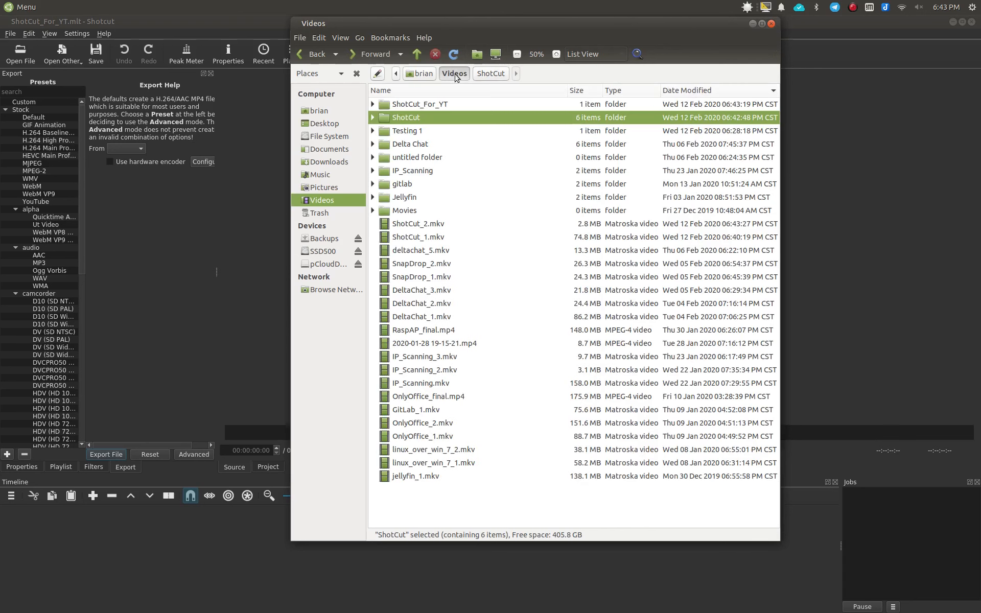
{"action": "left_click", "coordinate": [440, 107]}
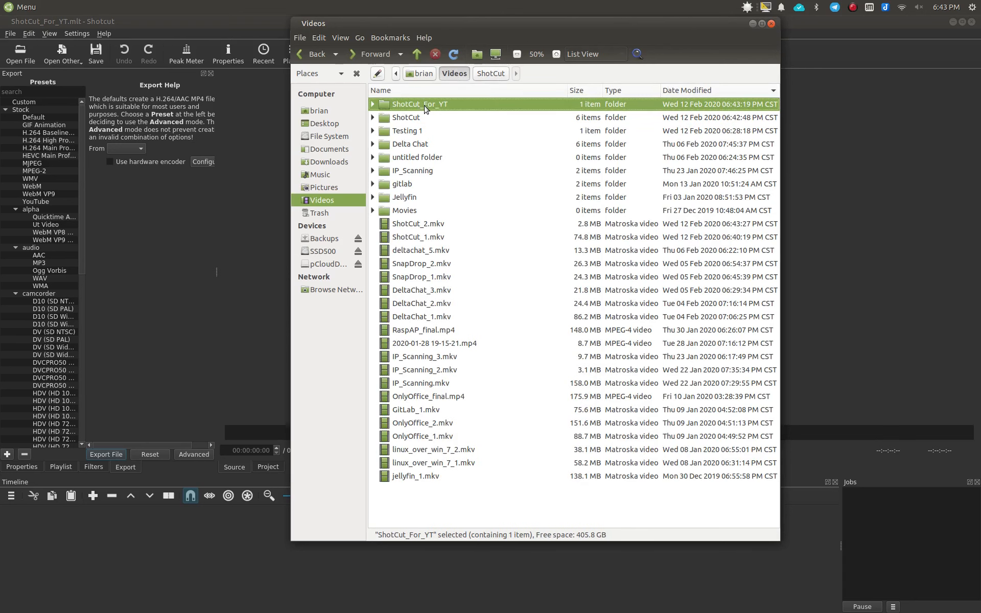
{"action": "double_click", "coordinate": [430, 107]}
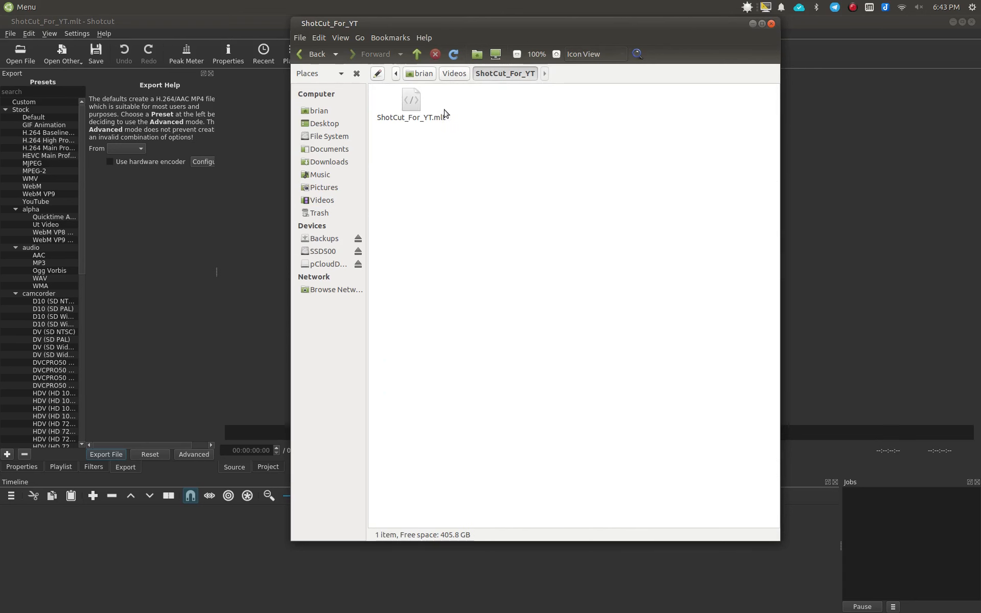
{"action": "left_click", "coordinate": [455, 75]}
{"action": "double_click", "coordinate": [422, 118]}
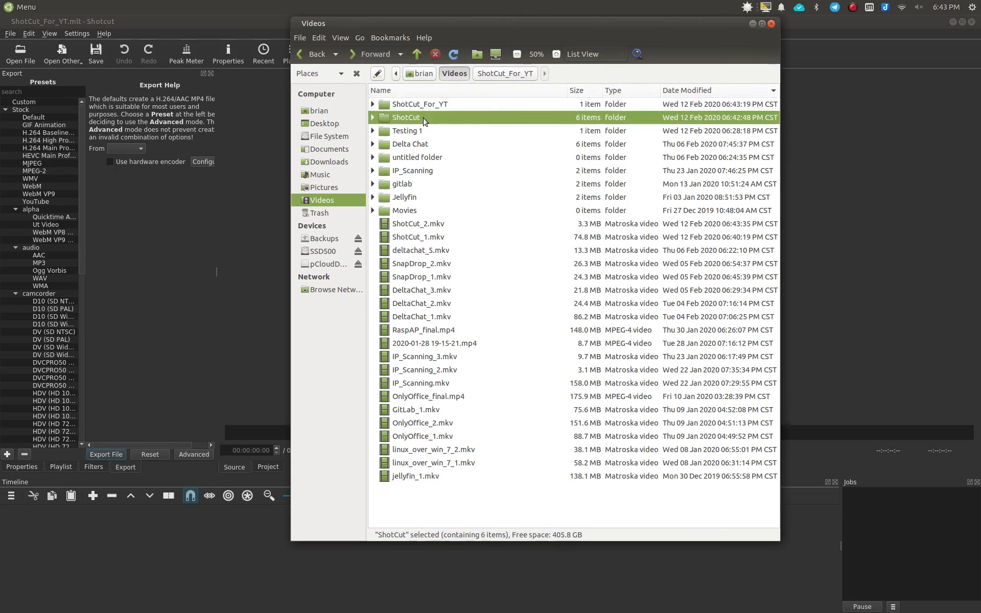
{"action": "left_click", "coordinate": [282, 198]}
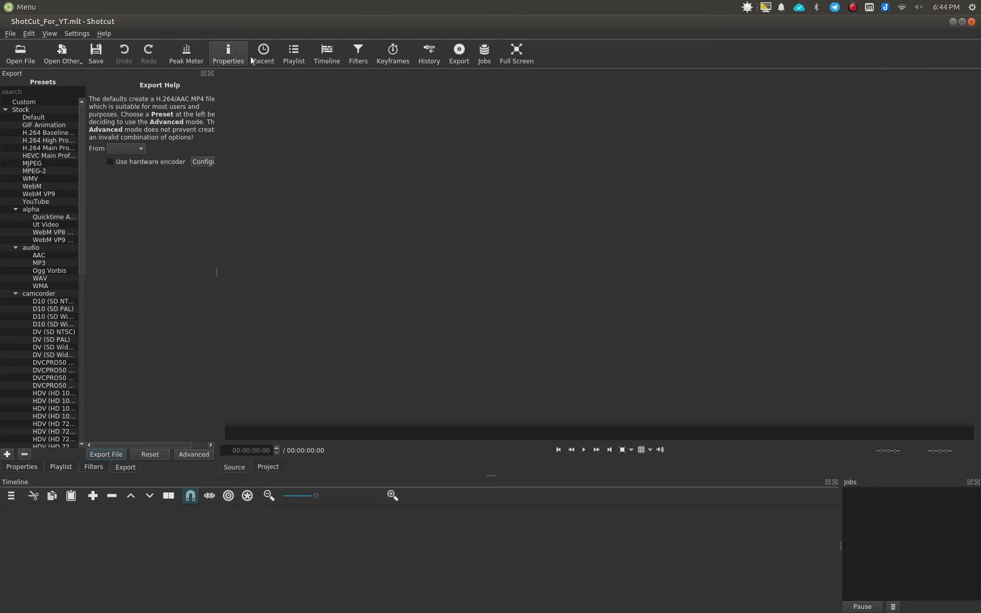
Step: Show the playlist, add ShotCut_1.mkv to it from the file manager's ShotCut folder, and pause the clip's playback
{"action": "left_click", "coordinate": [294, 53]}
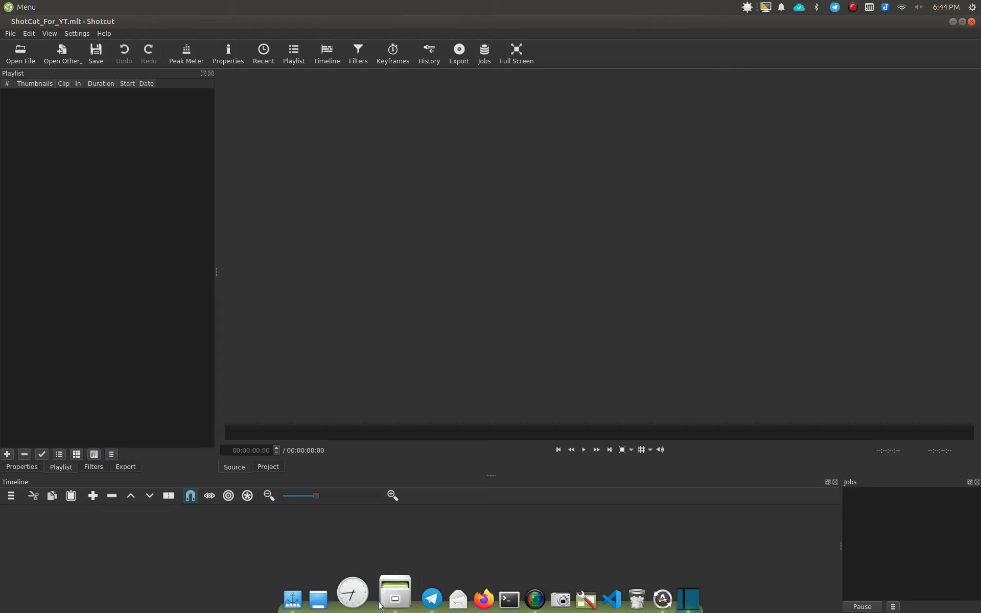
{"action": "left_click", "coordinate": [386, 595]}
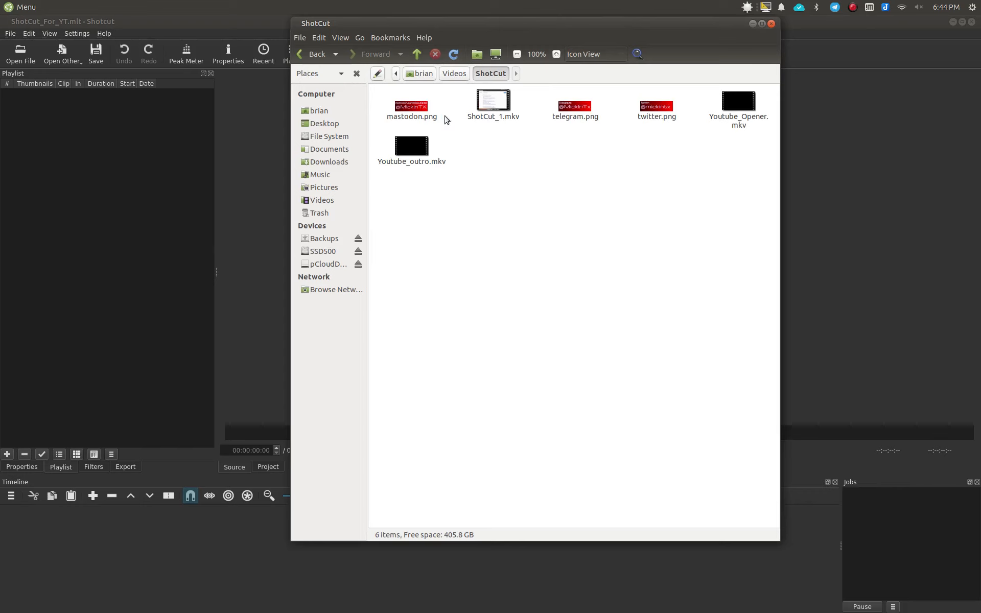
{"action": "left_click", "coordinate": [494, 110]}
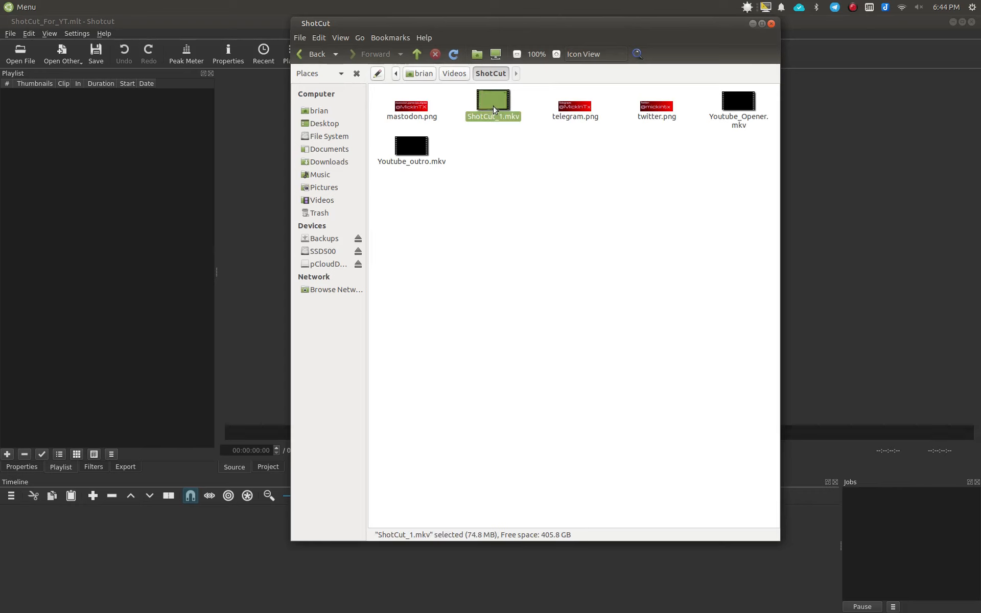
{"action": "left_click_drag", "start_coordinate": [494, 109], "coordinate": [94, 131]}
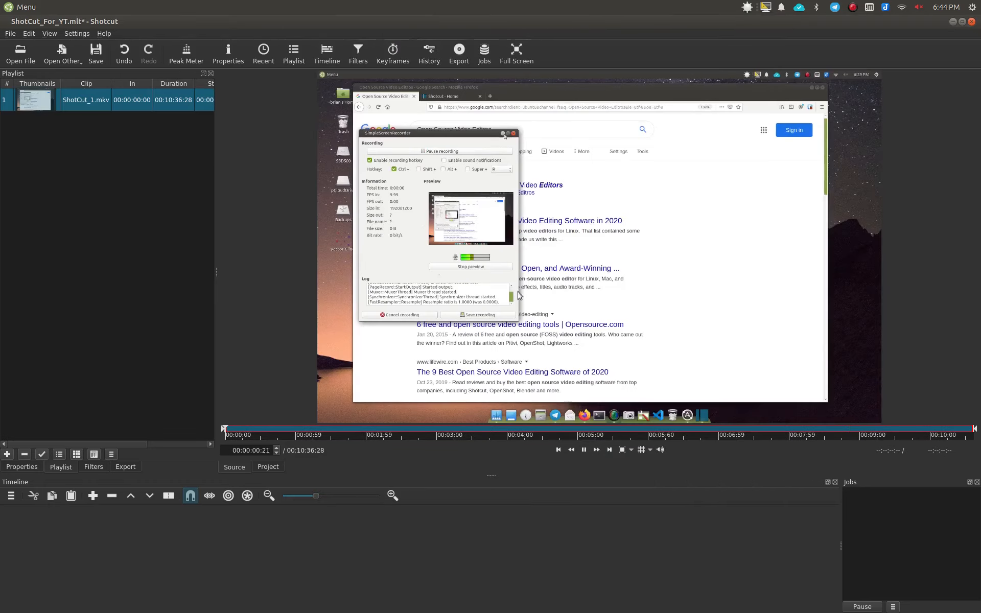
{"action": "left_click", "coordinate": [583, 449]}
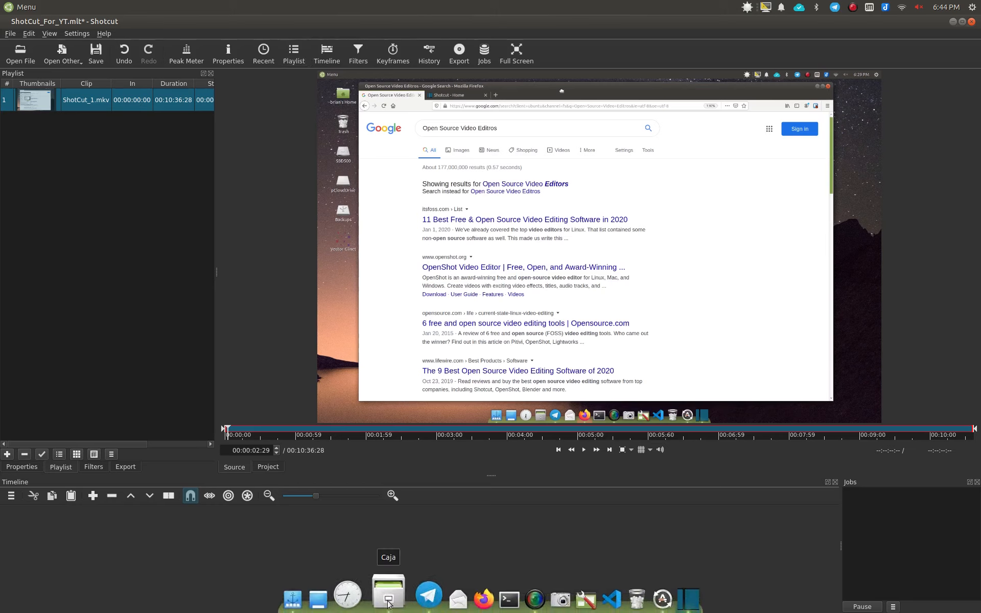
Step: Add telegram.png, twitter.png, Youtube_Opener.mkv, Youtube_outro.mkv and mastodon.png from the ShotCut folder to the playlist, and minimize the file manager
{"action": "left_click", "coordinate": [389, 593]}
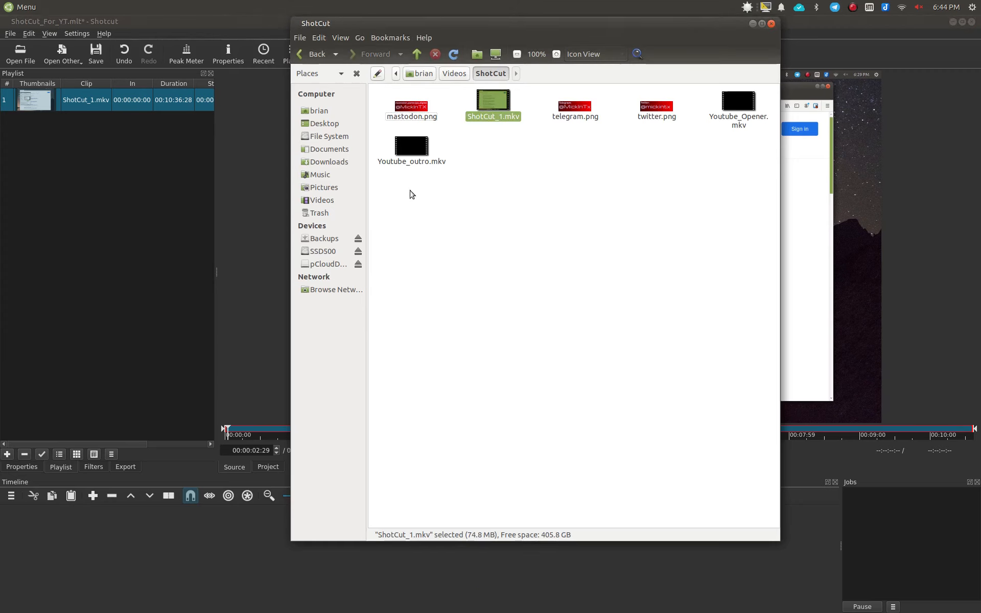
{"action": "left_click_drag", "start_coordinate": [570, 162], "coordinate": [144, 163]}
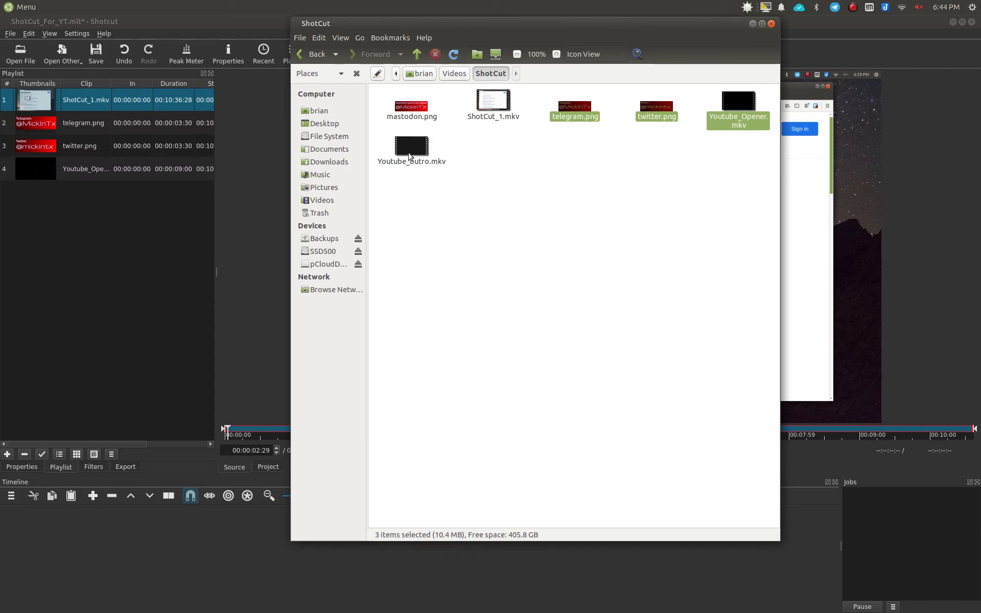
{"action": "left_click_drag", "start_coordinate": [411, 148], "coordinate": [128, 201]}
{"action": "left_click_drag", "start_coordinate": [423, 112], "coordinate": [115, 235]}
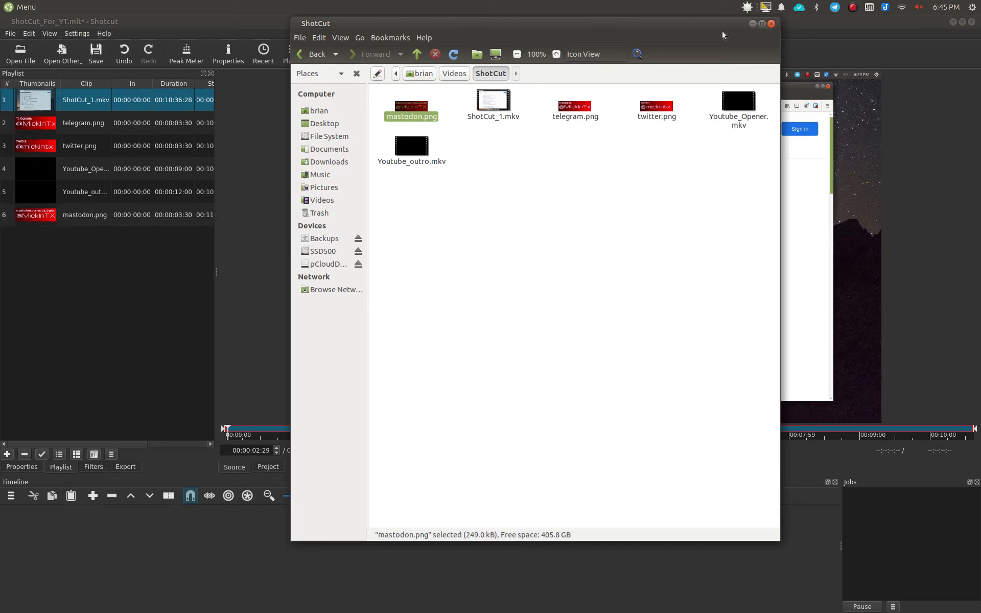
{"action": "left_click", "coordinate": [753, 24]}
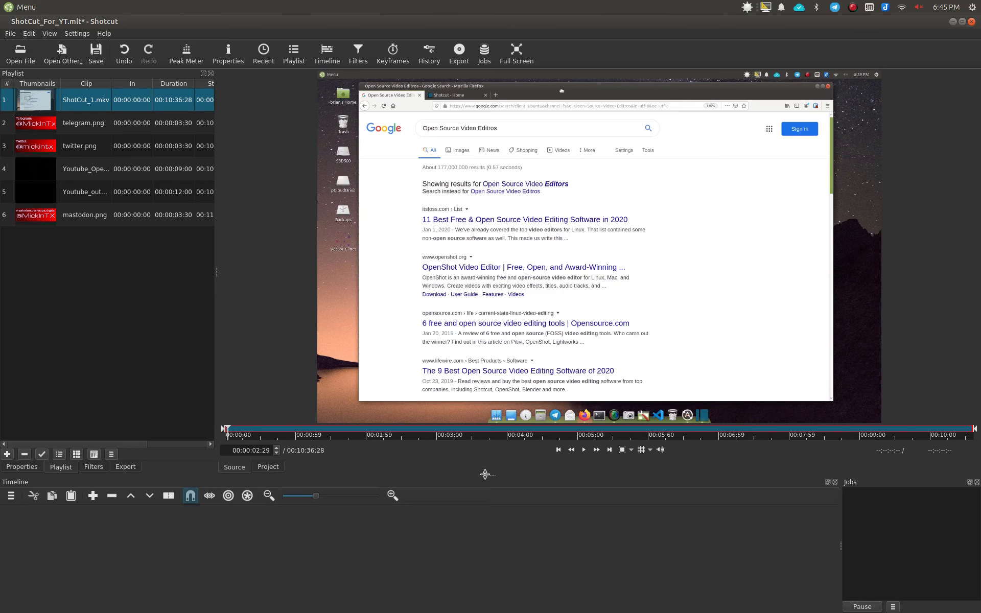
Step: Enlarge the timeline area by moving its boundary with the preview area upward
{"action": "left_click_drag", "start_coordinate": [485, 475], "coordinate": [489, 434]}
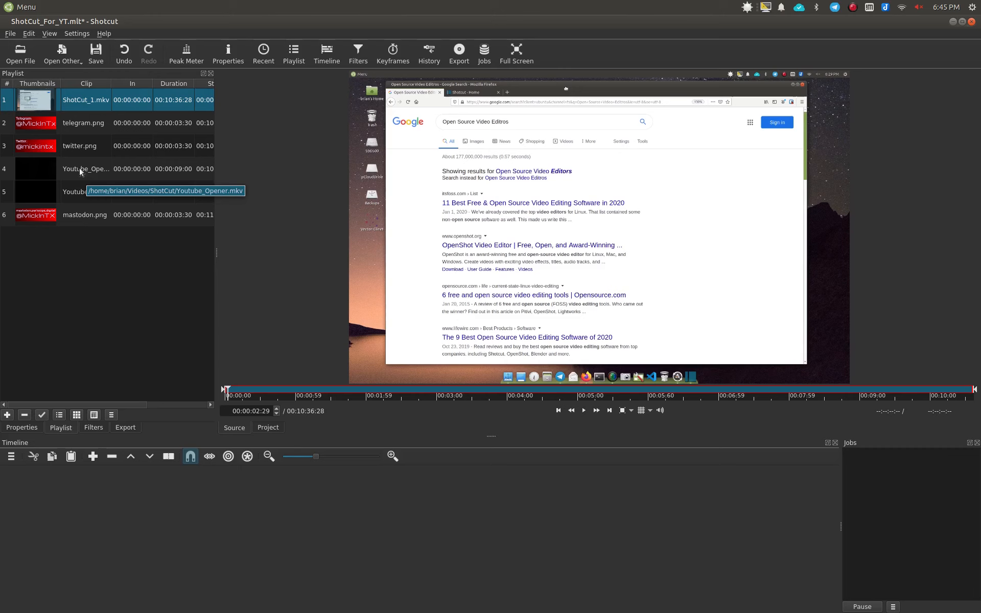
Step: Place Youtube_Opener.mkv at the start of the V1 track, play part of it, and return the playhead to the beginning
{"action": "left_click_drag", "start_coordinate": [79, 172], "coordinate": [166, 529]}
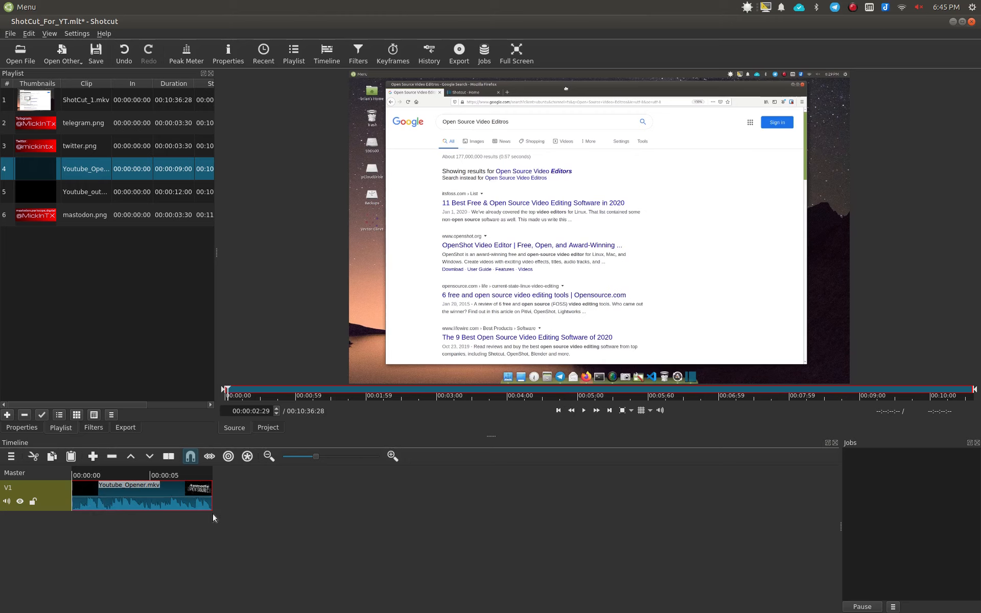
{"action": "left_click", "coordinate": [97, 476]}
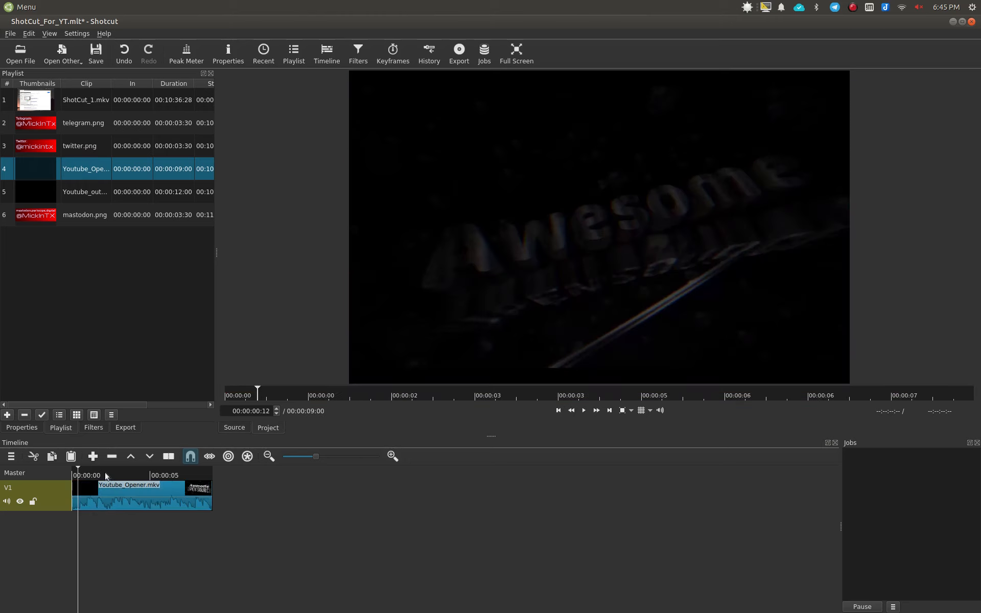
{"action": "left_click_drag", "start_coordinate": [100, 470], "coordinate": [66, 468]}
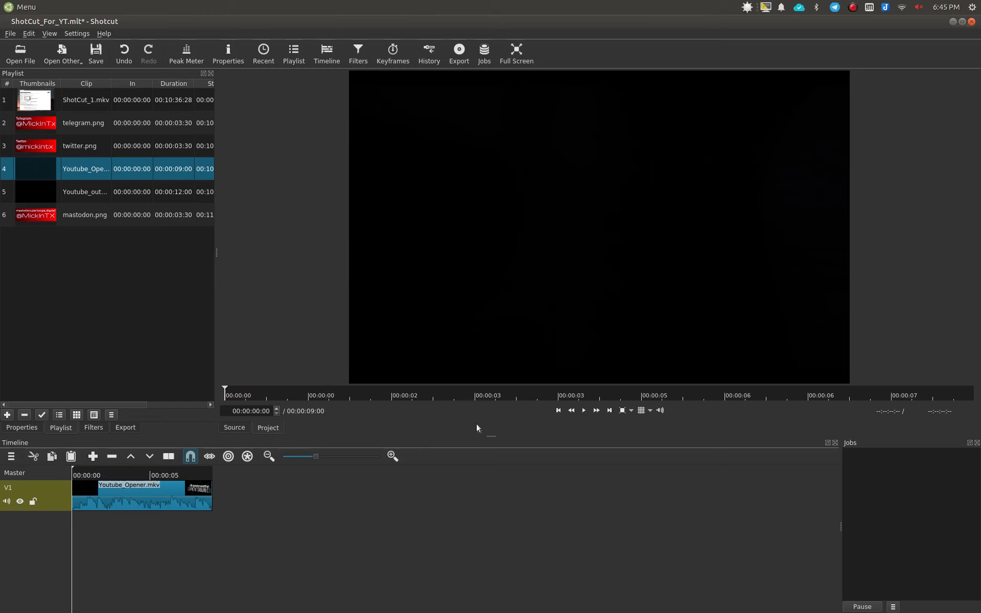
{"action": "left_click", "coordinate": [584, 410]}
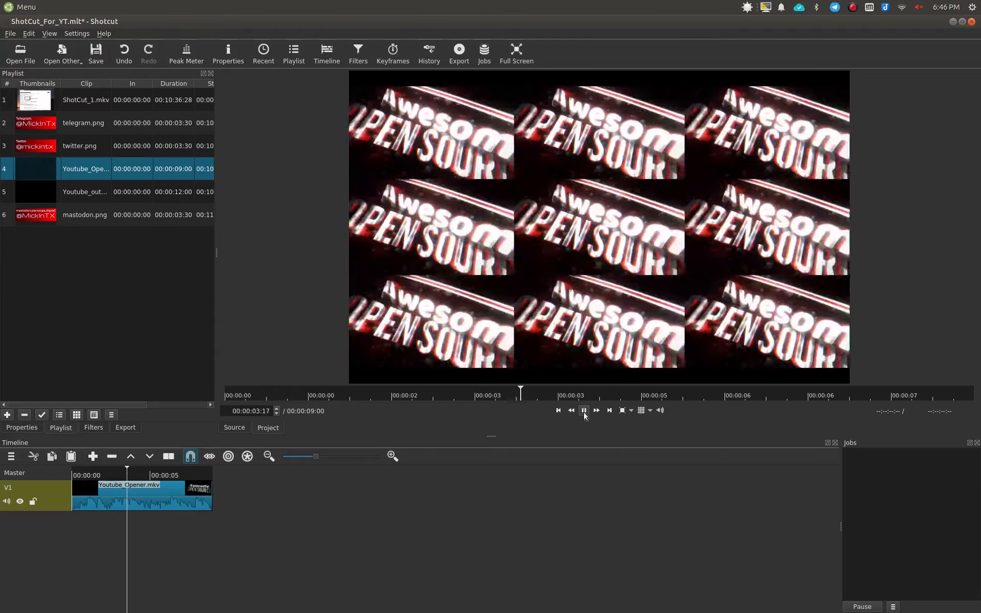
{"action": "left_click", "coordinate": [584, 411]}
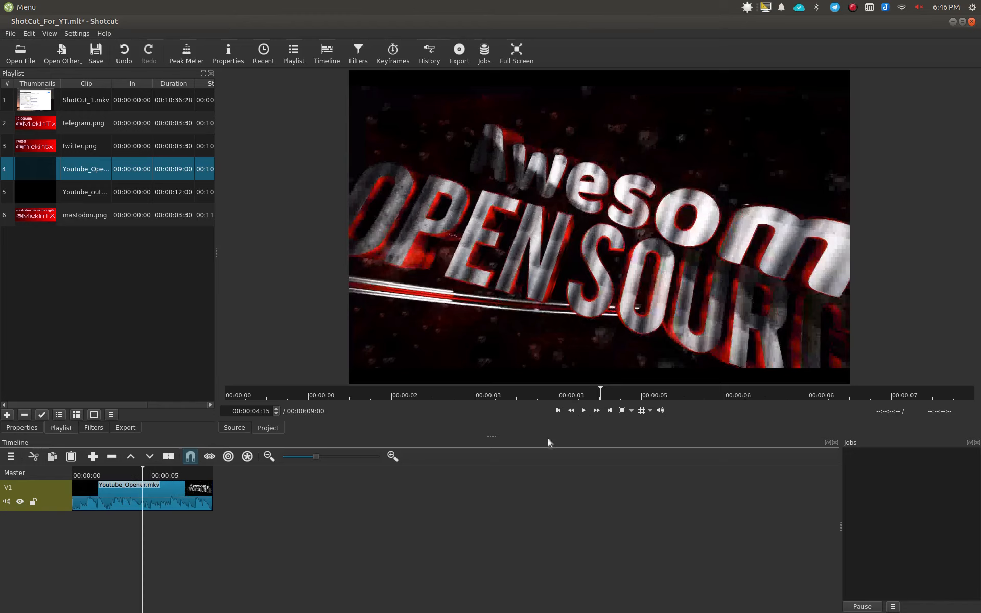
{"action": "left_click", "coordinate": [558, 410]}
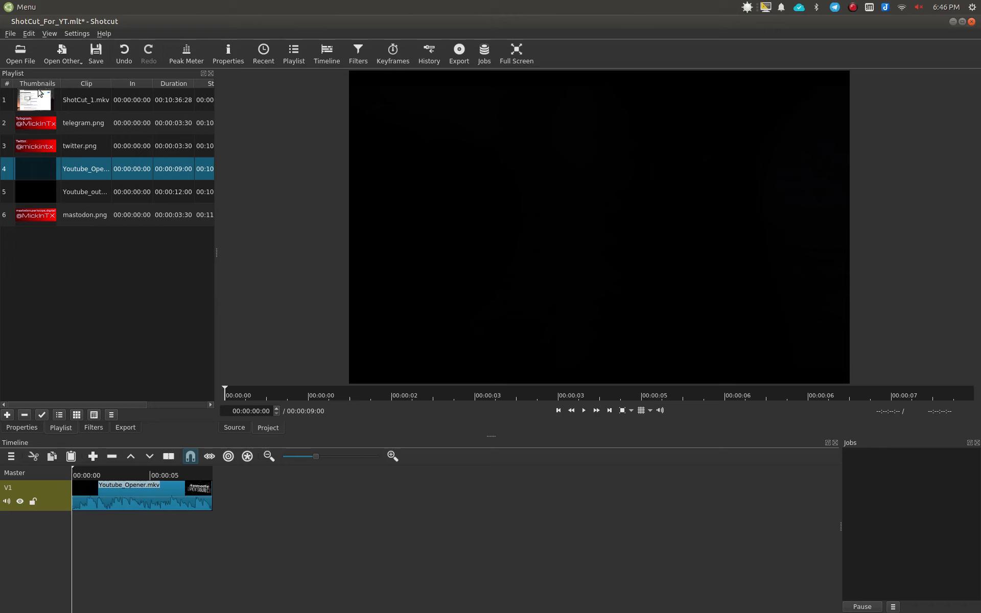
Step: Add ShotCut_1.mkv to V1 after the opener, leaving a gap of about 1.5 seconds, and save the project
{"action": "left_click_drag", "start_coordinate": [68, 102], "coordinate": [286, 503]}
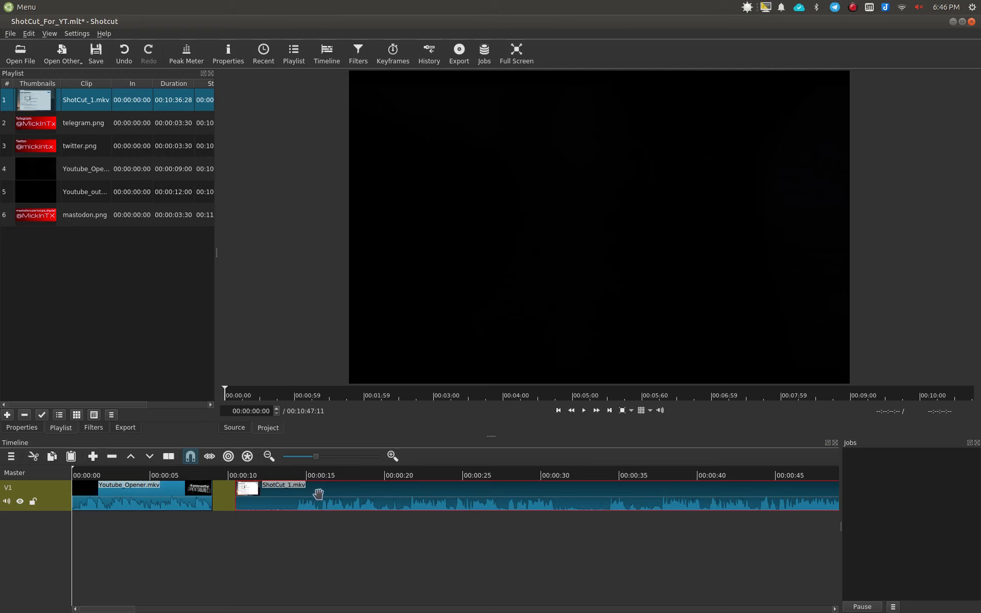
{"action": "mouse_move", "coordinate": [319, 495]}
{"action": "left_mouse_down"}
{"action": "mouse_move", "coordinate": [293, 492]}
{"action": "mouse_move", "coordinate": [313, 493]}
{"action": "left_mouse_up"}
{"action": "key", "text": "ctrl+s"}
Step: Split ShotCut_1.mkv on V1 at 00:00:14:00 and select the part after the cut
{"action": "left_click", "coordinate": [292, 472]}
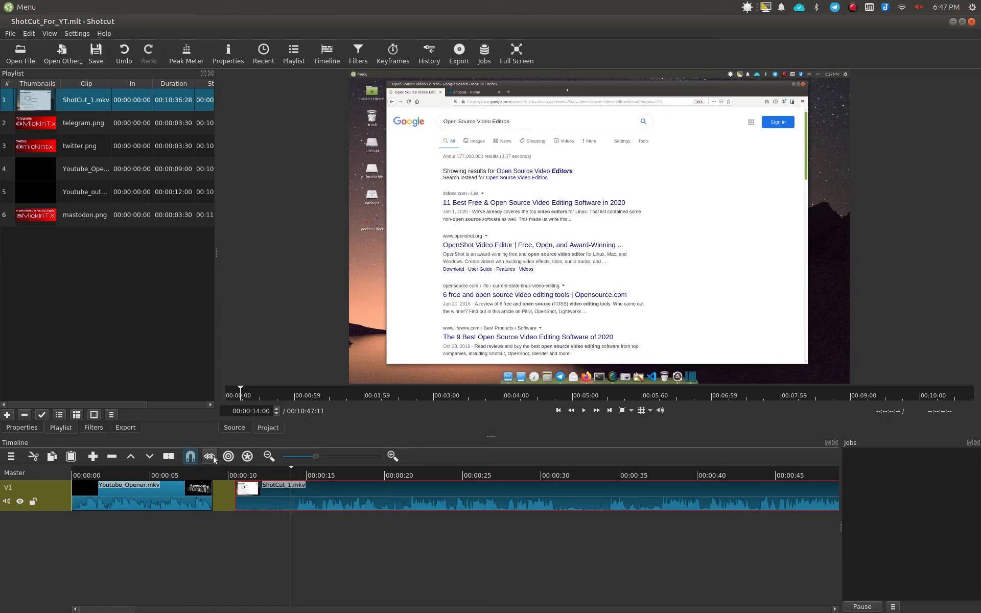
{"action": "left_click", "coordinate": [170, 458]}
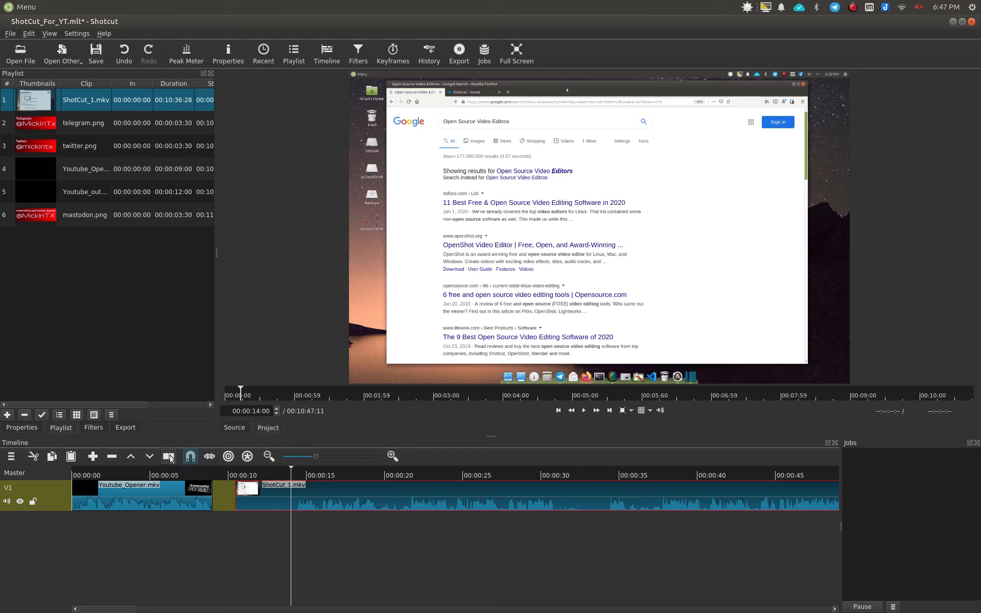
{"action": "left_click", "coordinate": [241, 508]}
{"action": "left_click", "coordinate": [322, 501]}
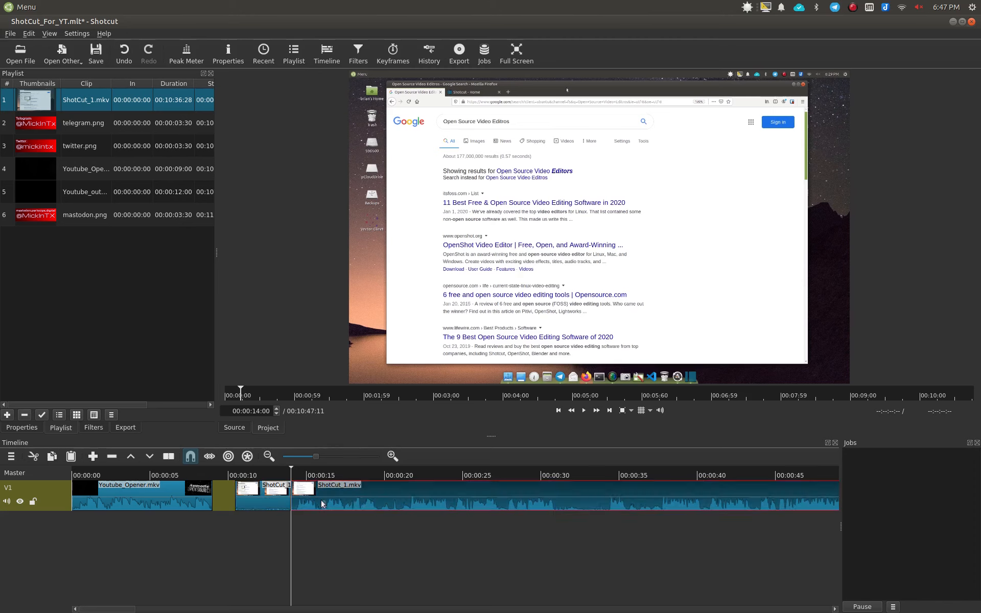
Step: Lift the short ShotCut_1.mkv piece before the cut off V1 and remove the empty gap after the opener
{"action": "left_click", "coordinate": [266, 499]}
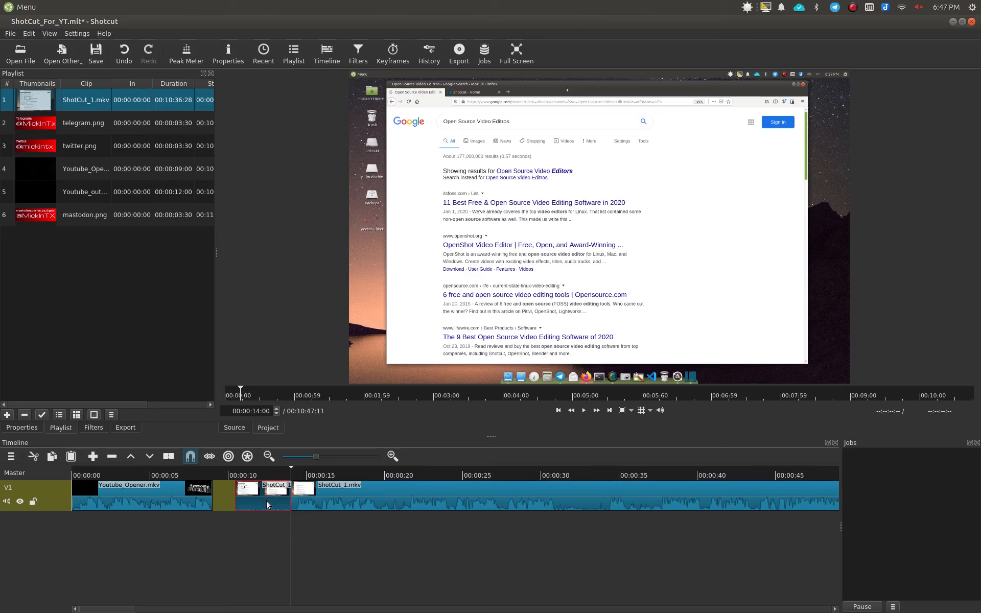
{"action": "key", "text": "z"}
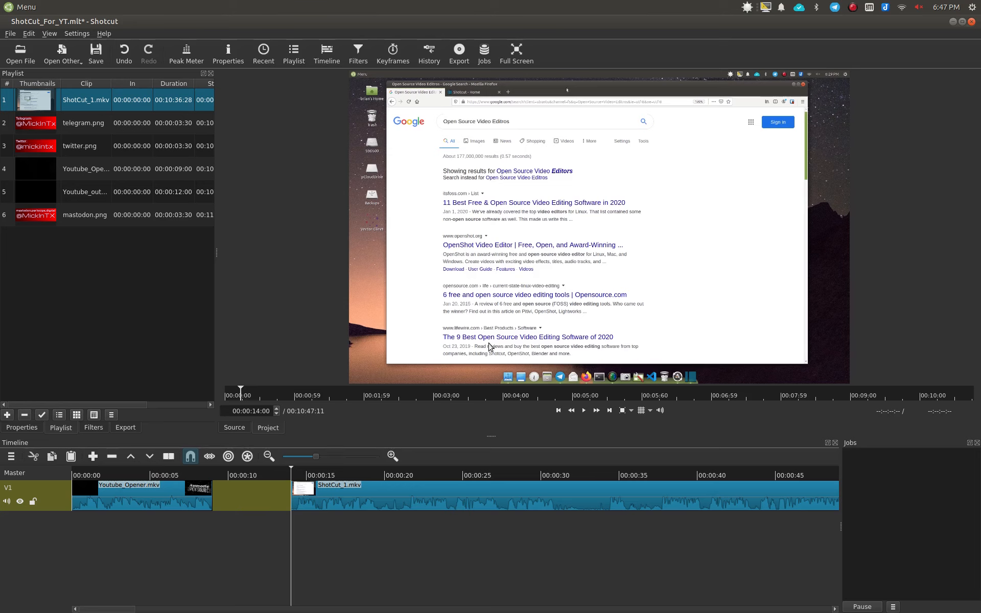
{"action": "right_click", "coordinate": [258, 492]}
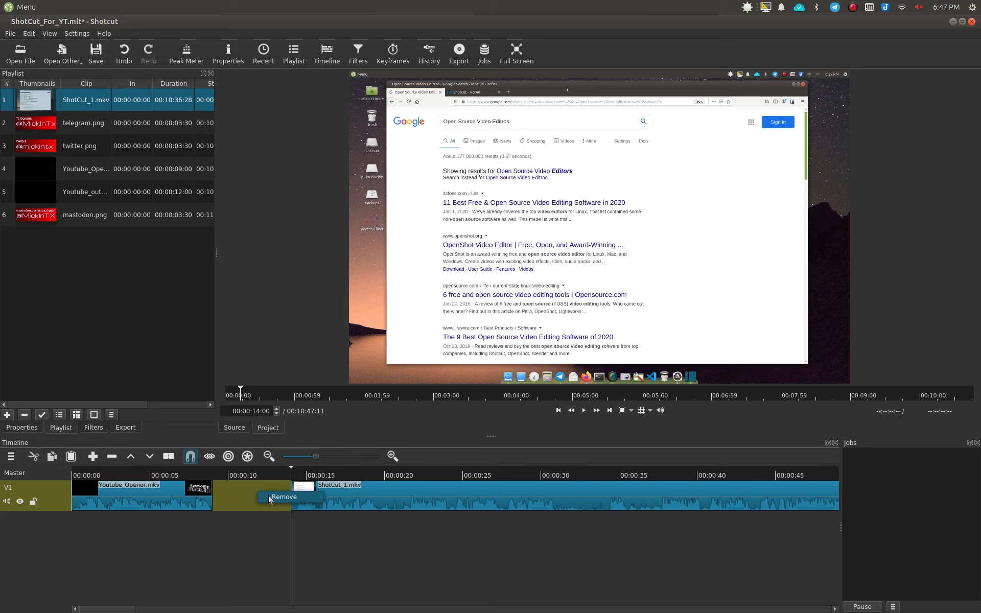
{"action": "left_click", "coordinate": [270, 499]}
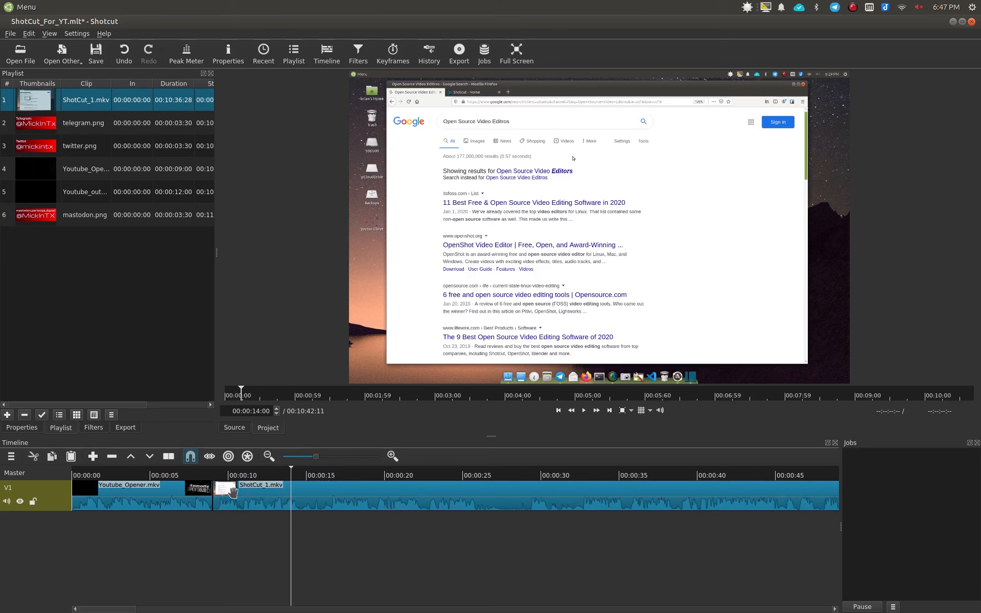
Step: Shift the ShotCut_1.mkv clip along V1 to leave a gap of about 3 seconds after the opener
{"action": "mouse_move", "coordinate": [237, 491]}
{"action": "left_mouse_down"}
{"action": "mouse_move", "coordinate": [317, 495]}
{"action": "mouse_move", "coordinate": [225, 491]}
{"action": "mouse_move", "coordinate": [246, 494]}
{"action": "left_mouse_up"}
{"action": "left_click_drag", "start_coordinate": [348, 494], "coordinate": [363, 495]}
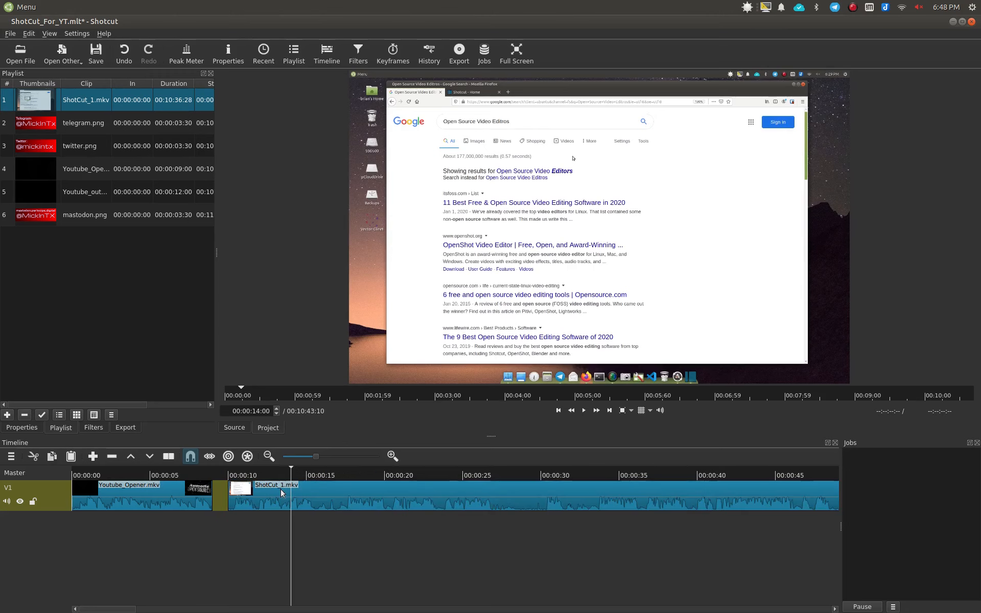
{"action": "left_click_drag", "start_coordinate": [267, 490], "coordinate": [300, 490]}
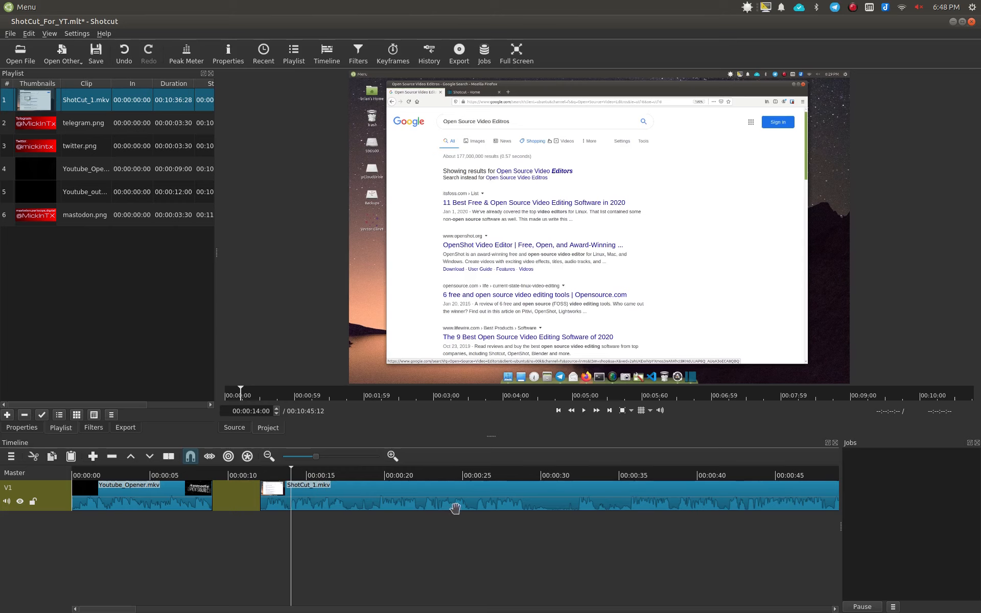
Step: Split ShotCut_1.mkv on V1 at 00:00:24:03 and at 00:00:34:04
{"action": "left_click", "coordinate": [449, 476]}
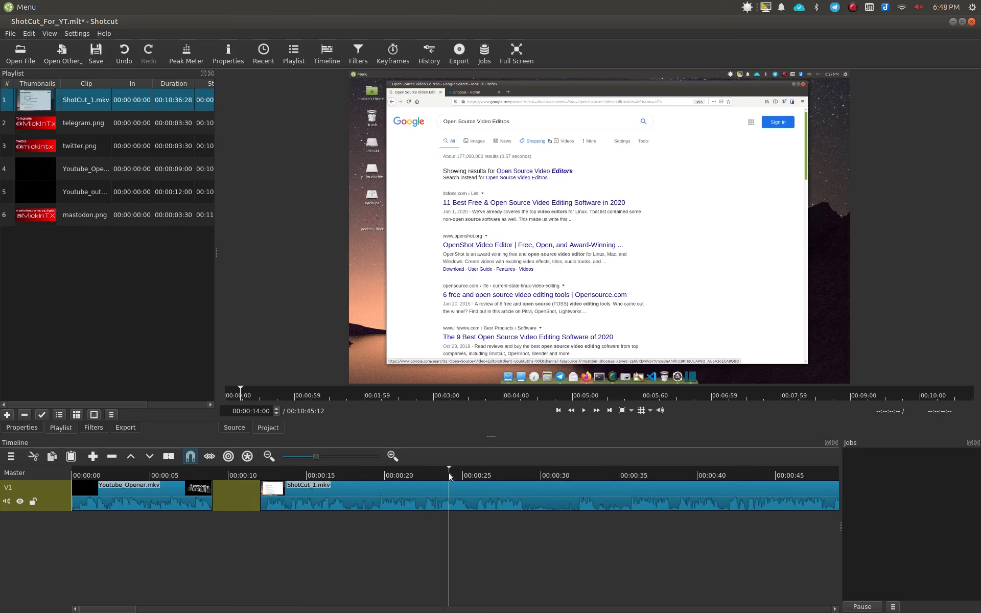
{"action": "key", "text": "s"}
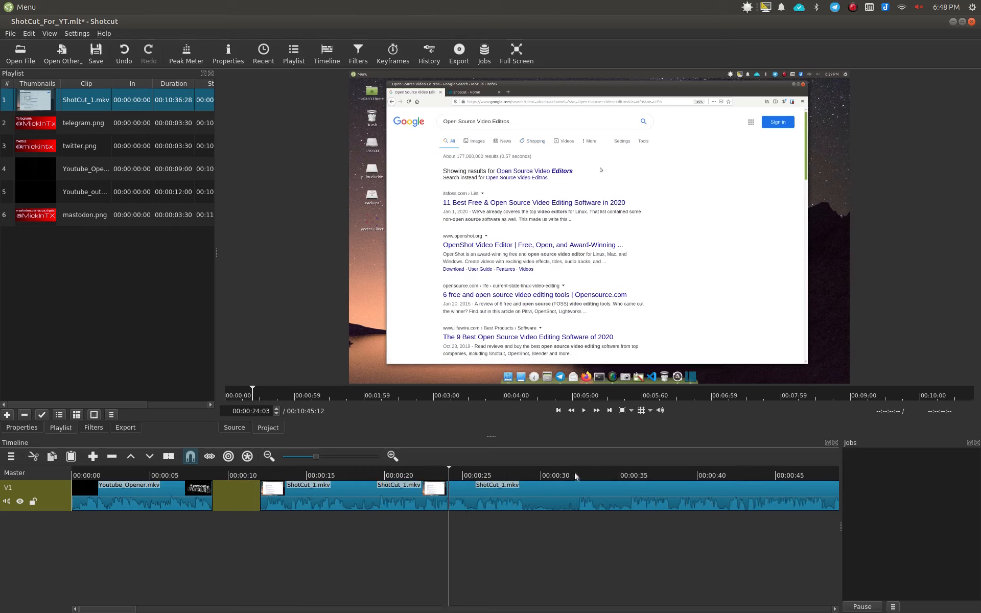
{"action": "left_click", "coordinate": [607, 477]}
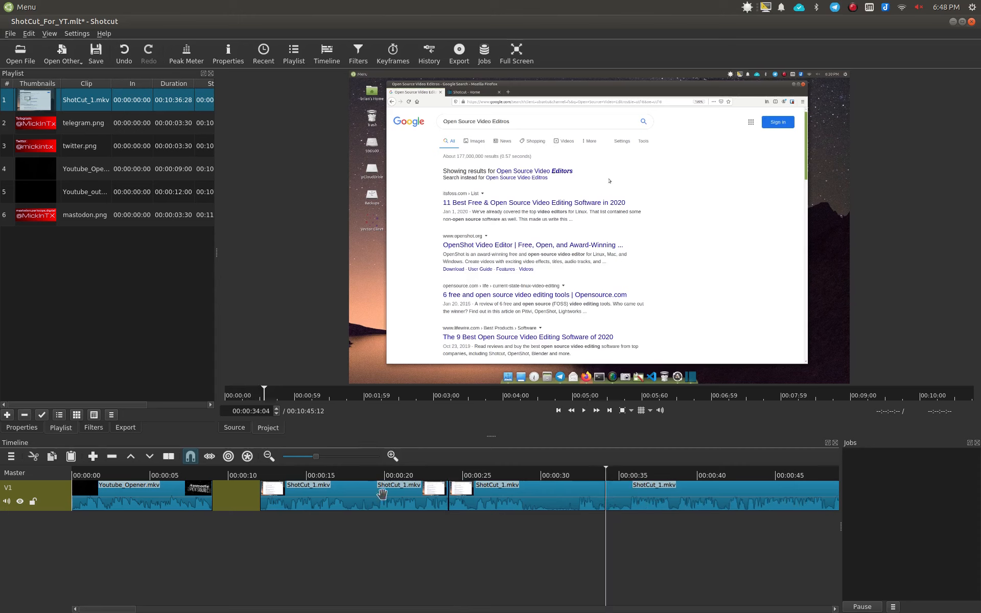
{"action": "key", "text": "s"}
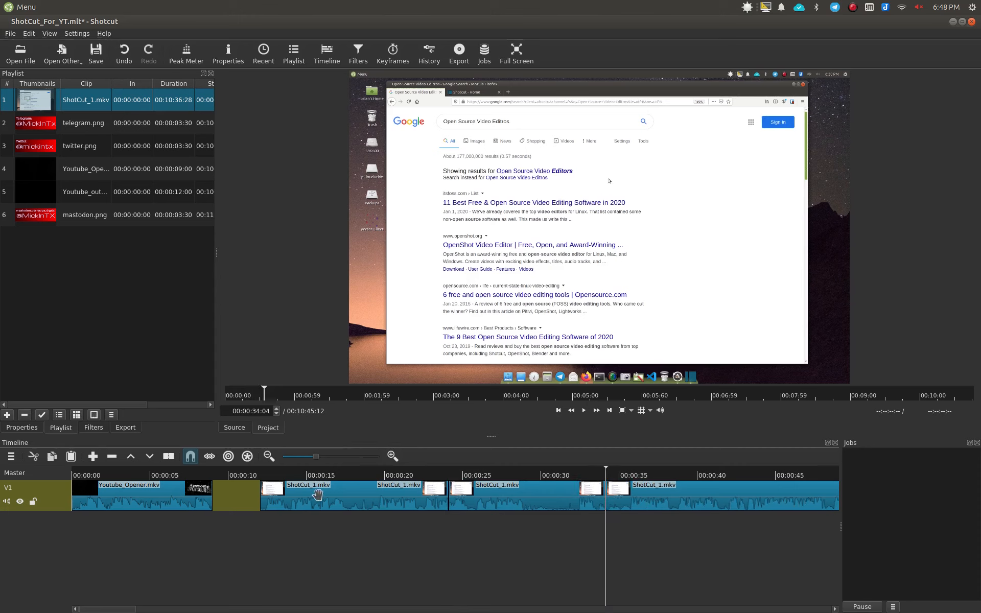
Step: Try moving only the first ShotCut_1.mkv piece up against the opener, and undo the move
{"action": "left_click", "coordinate": [363, 498]}
{"action": "left_click_drag", "start_coordinate": [372, 490], "coordinate": [326, 492]}
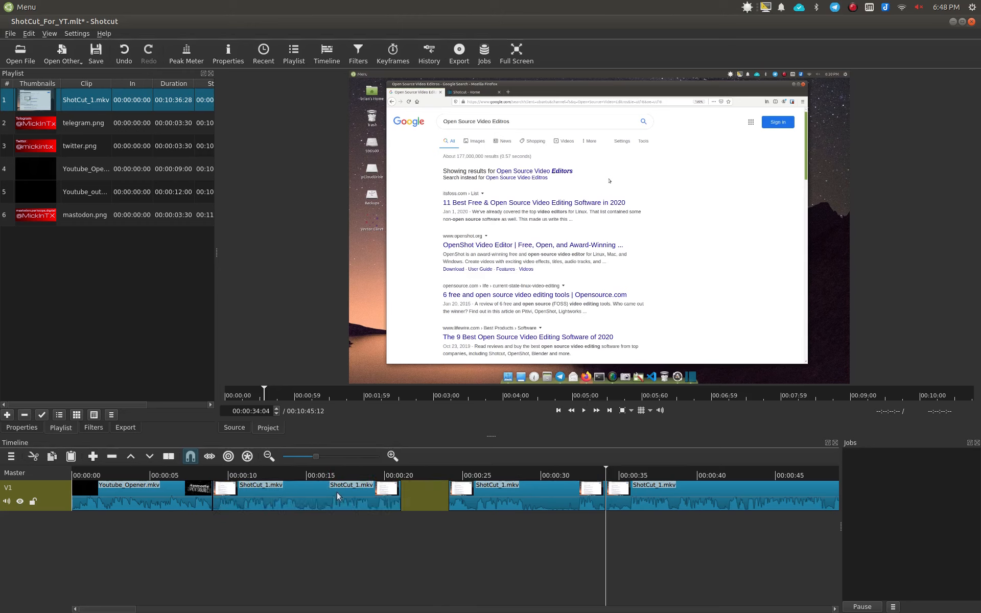
{"action": "left_click_drag", "start_coordinate": [336, 492], "coordinate": [345, 492]}
{"action": "key", "text": "ctrl+z"}
{"action": "key", "text": "ctrl+z"}
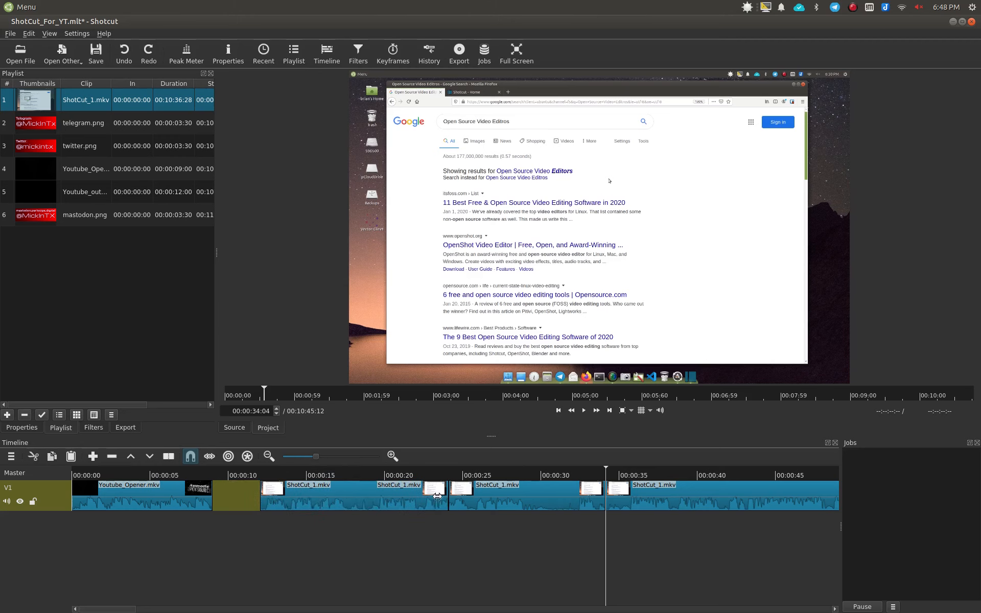
Step: Remove the gap between the opener and the first ShotCut_1.mkv piece so all following clips close up together
{"action": "right_click", "coordinate": [236, 494]}
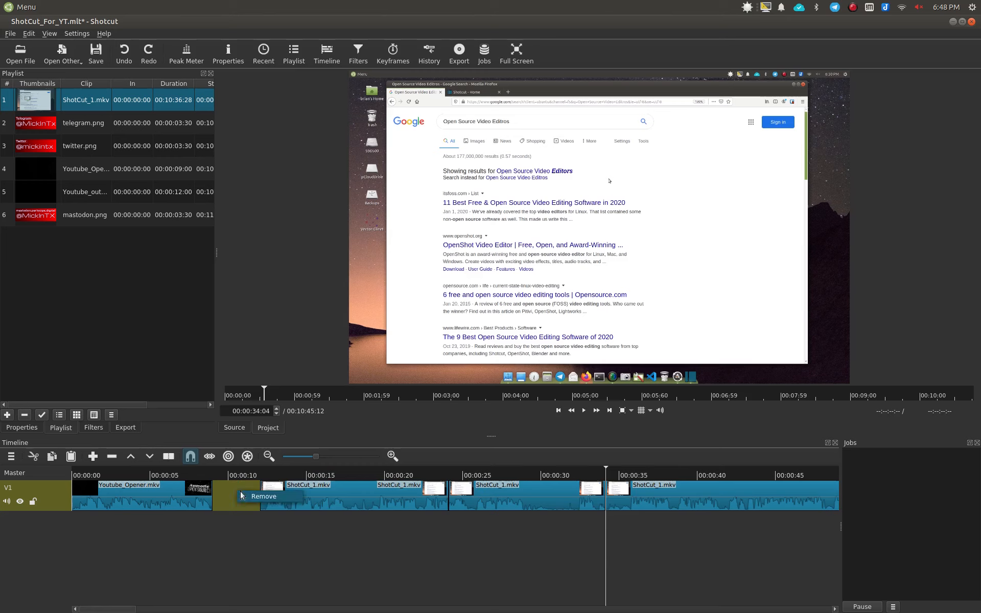
{"action": "left_click", "coordinate": [258, 500]}
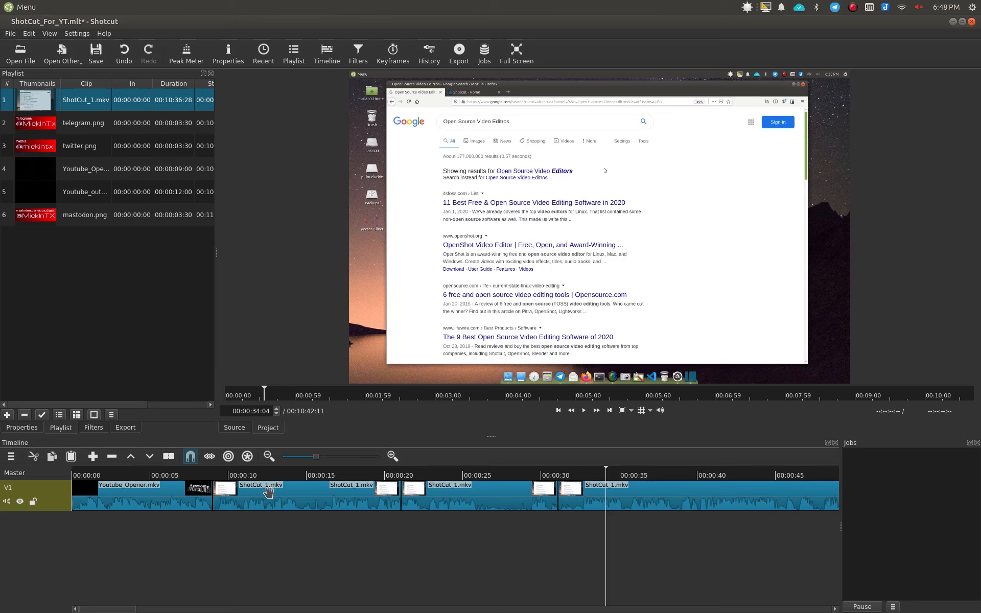
Step: Overlap the first ShotCut_1.mkv piece with the end of Youtube_Opener.mkv to create a transition, and remove the gap left behind that piece
{"action": "left_click_drag", "start_coordinate": [254, 490], "coordinate": [245, 495]}
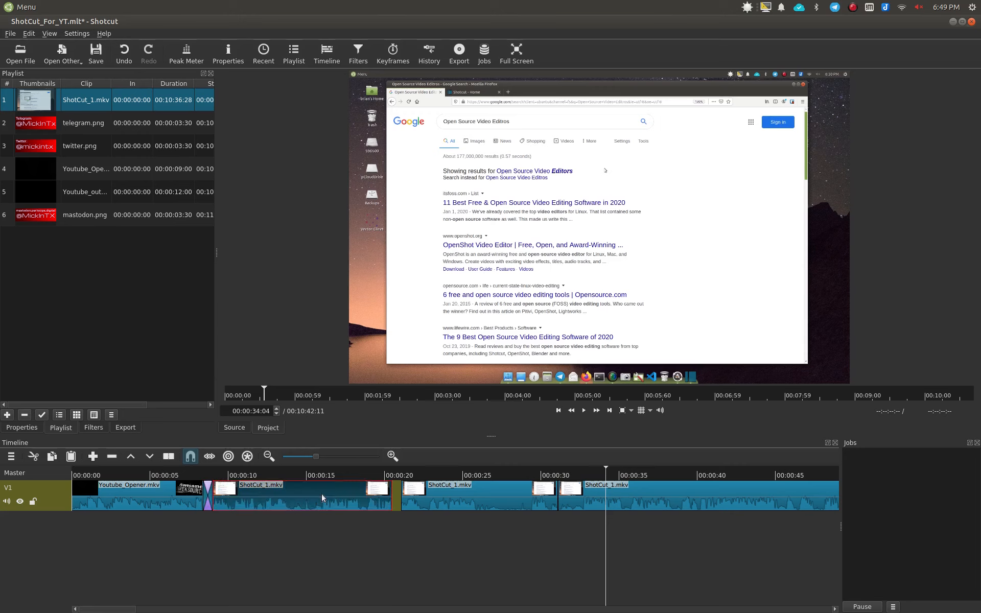
{"action": "right_click", "coordinate": [394, 497]}
{"action": "left_click", "coordinate": [404, 499]}
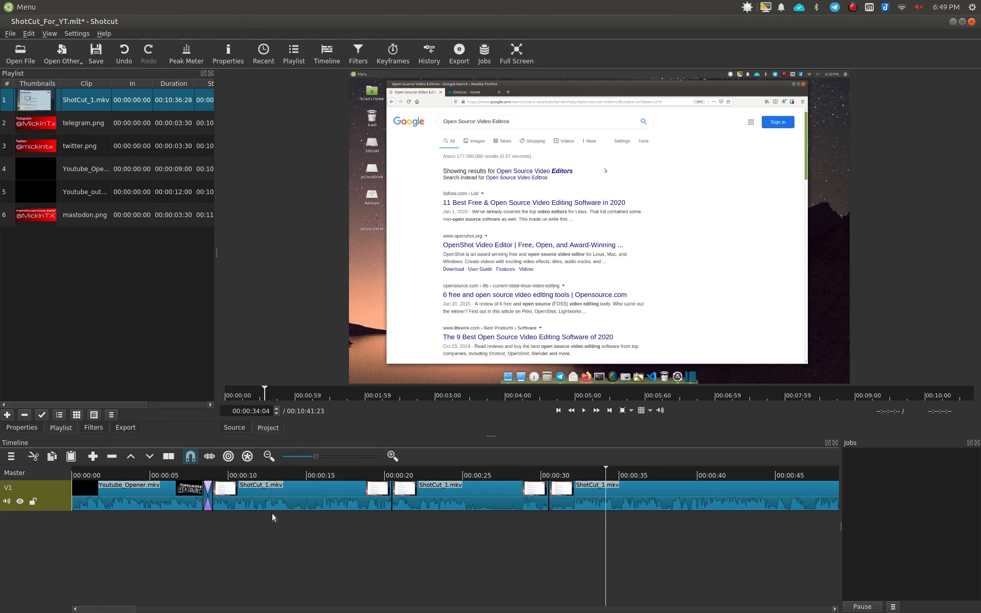
Step: Play the timeline from 00:00:03:30 in the opener through the transition, and pause within the first ShotCut_1.mkv piece
{"action": "left_click", "coordinate": [166, 477]}
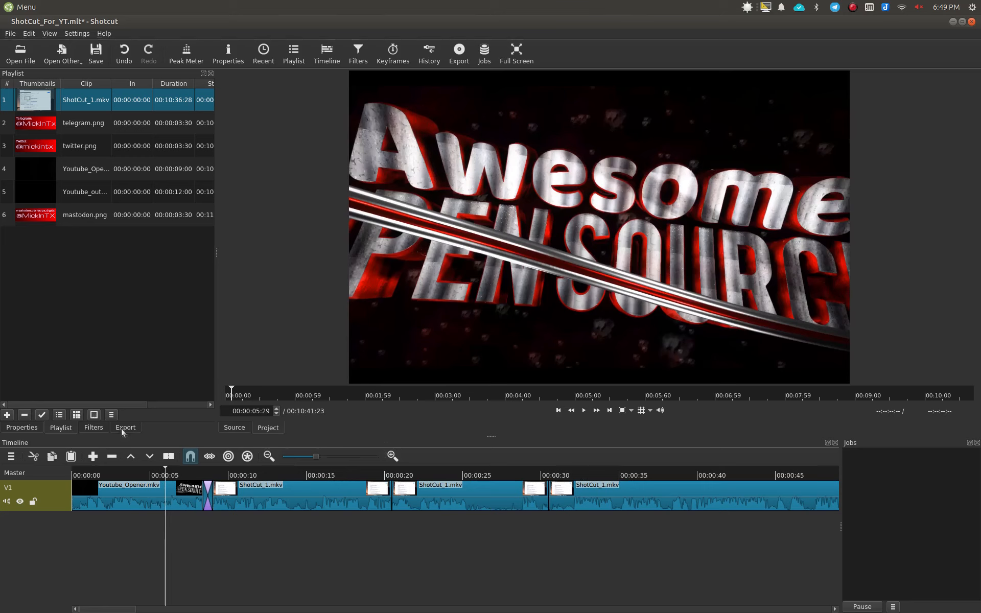
{"action": "left_click", "coordinate": [134, 476]}
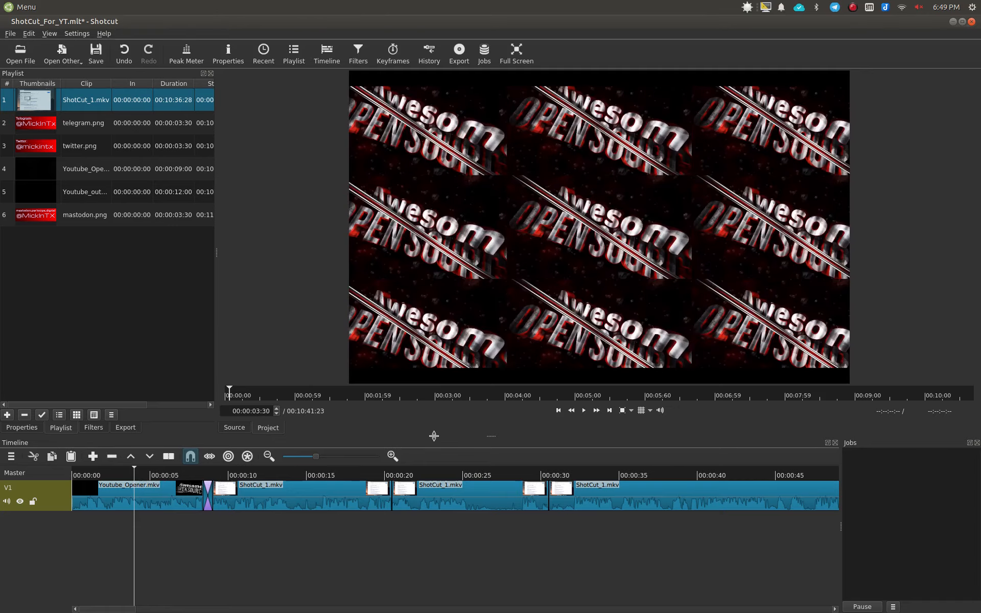
{"action": "key", "text": "space"}
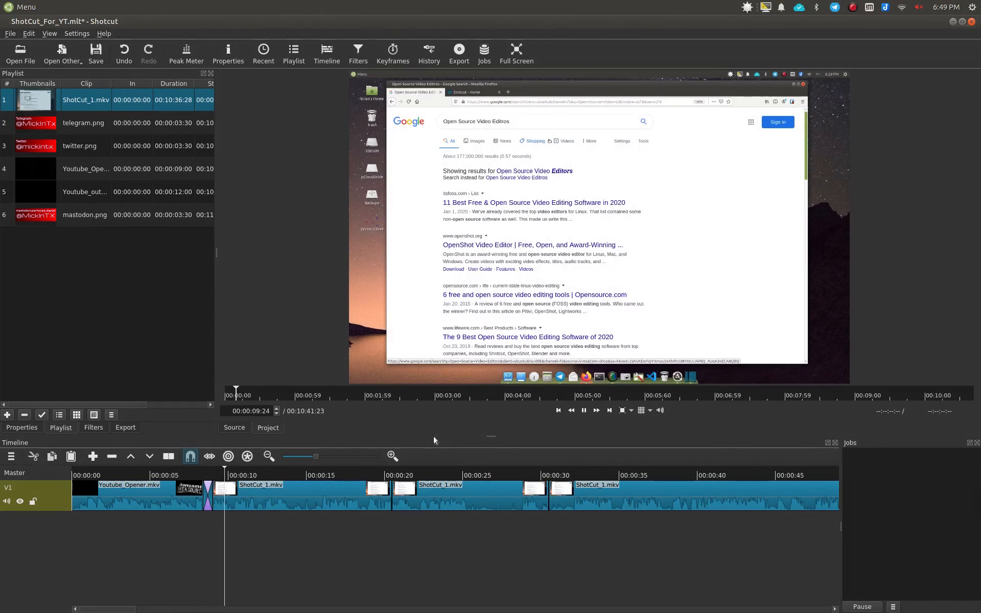
{"action": "key", "text": "space"}
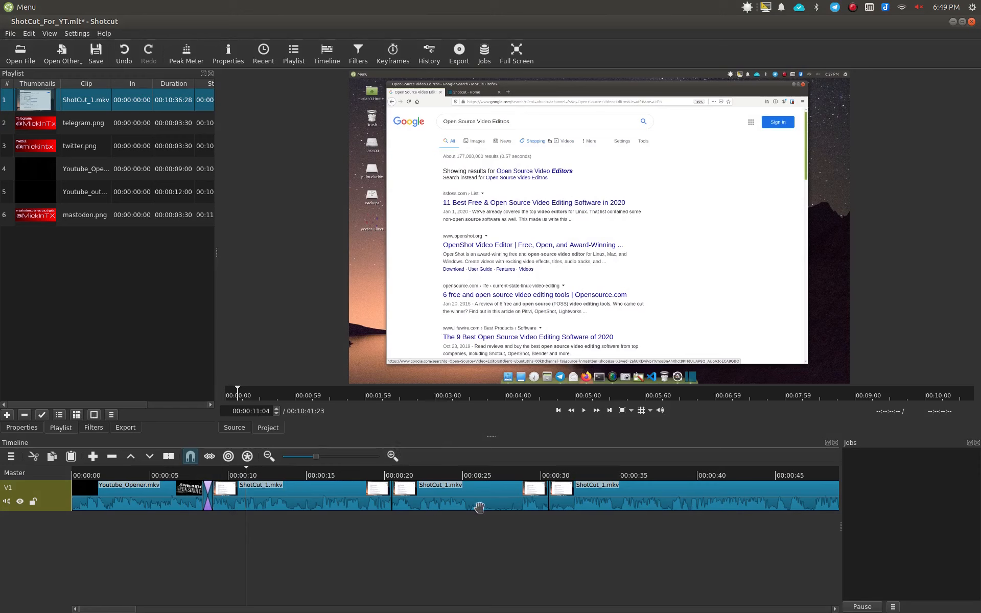
Step: Save the project and add a second video track above V1
{"action": "key", "text": "ctrl+s"}
{"action": "right_click", "coordinate": [56, 489]}
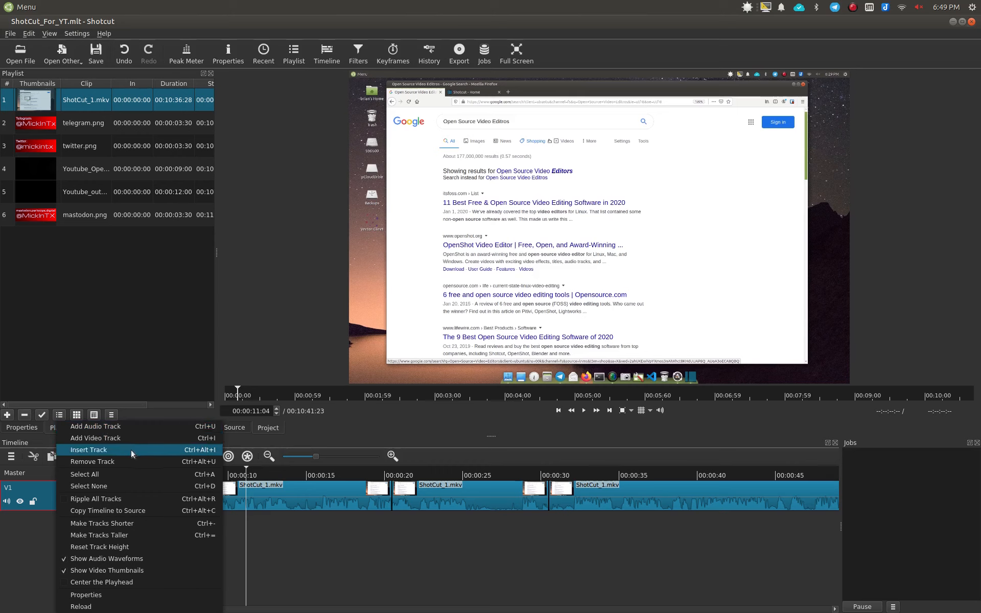
{"action": "left_click", "coordinate": [121, 435]}
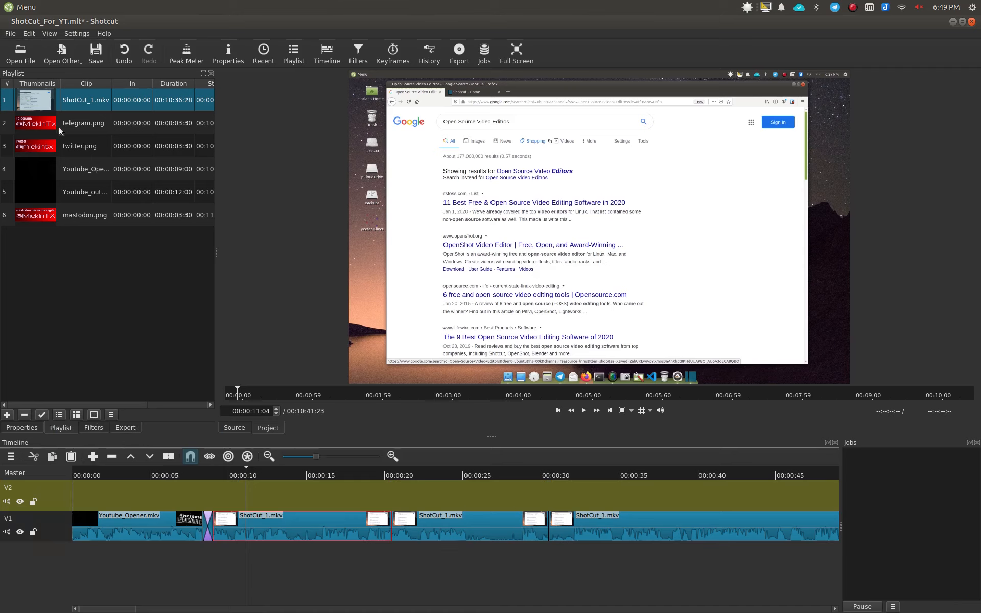
Step: Place telegram.png on V2 at about 14.5 seconds, extend it to the end of the first ShotCut_1.mkv piece, and preview it at 00:00:15:15
{"action": "left_click_drag", "start_coordinate": [71, 126], "coordinate": [303, 492]}
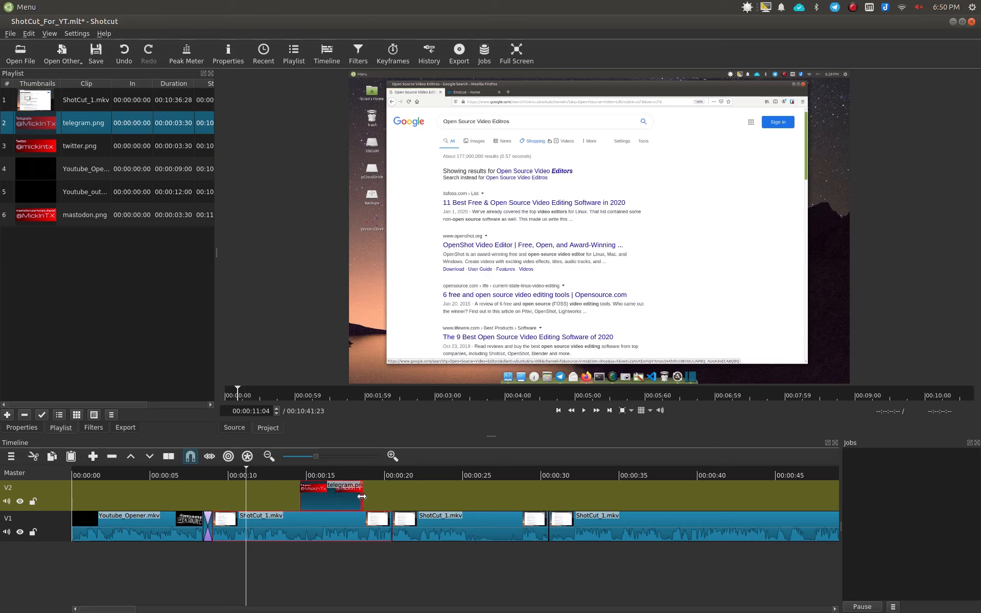
{"action": "left_click_drag", "start_coordinate": [365, 500], "coordinate": [397, 498]}
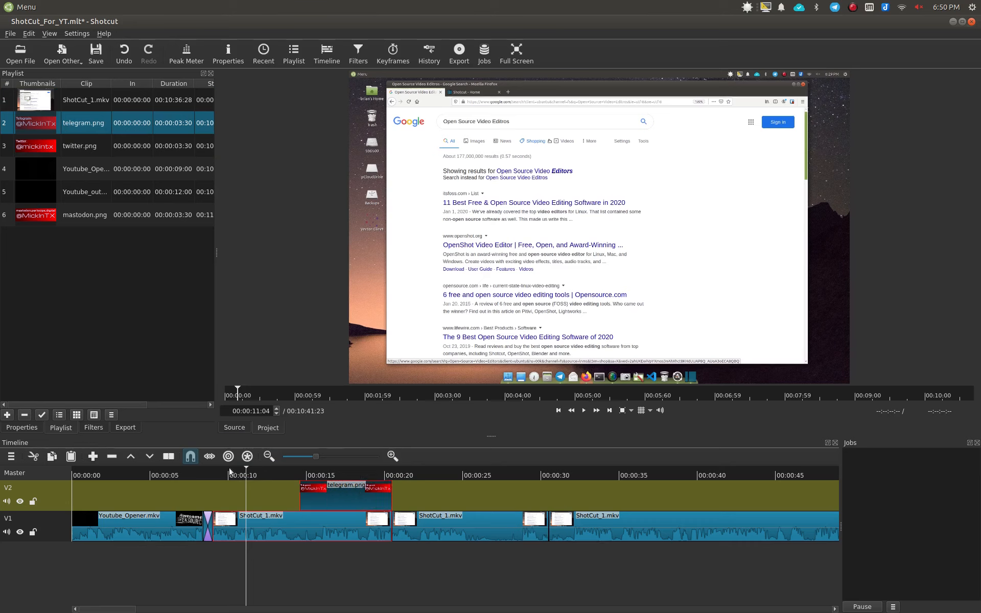
{"action": "left_click", "coordinate": [315, 476]}
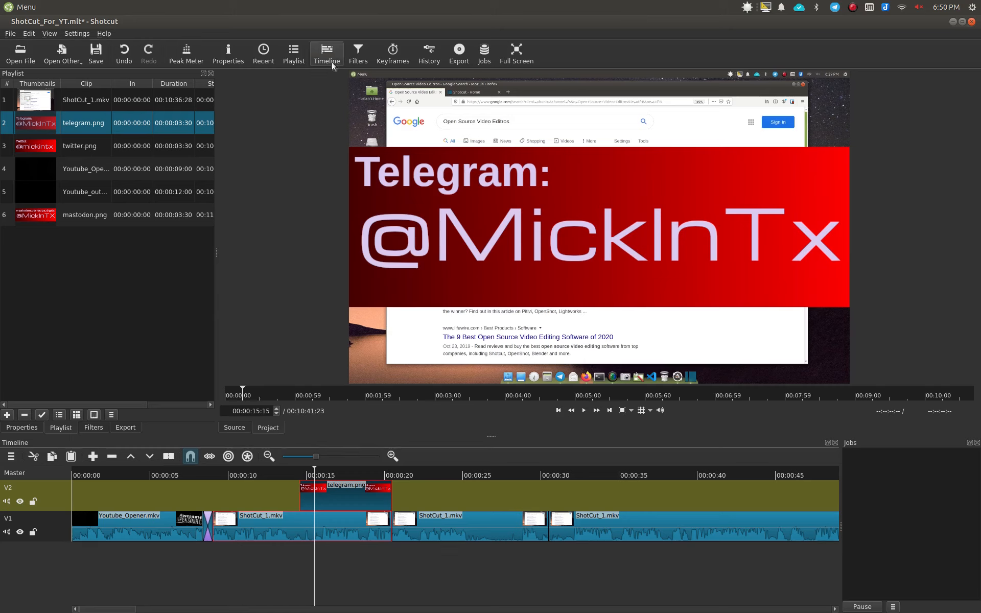
Step: Browse the available video and audio filters for telegram.png, and add the Size and Position filter to it
{"action": "left_click", "coordinate": [358, 52]}
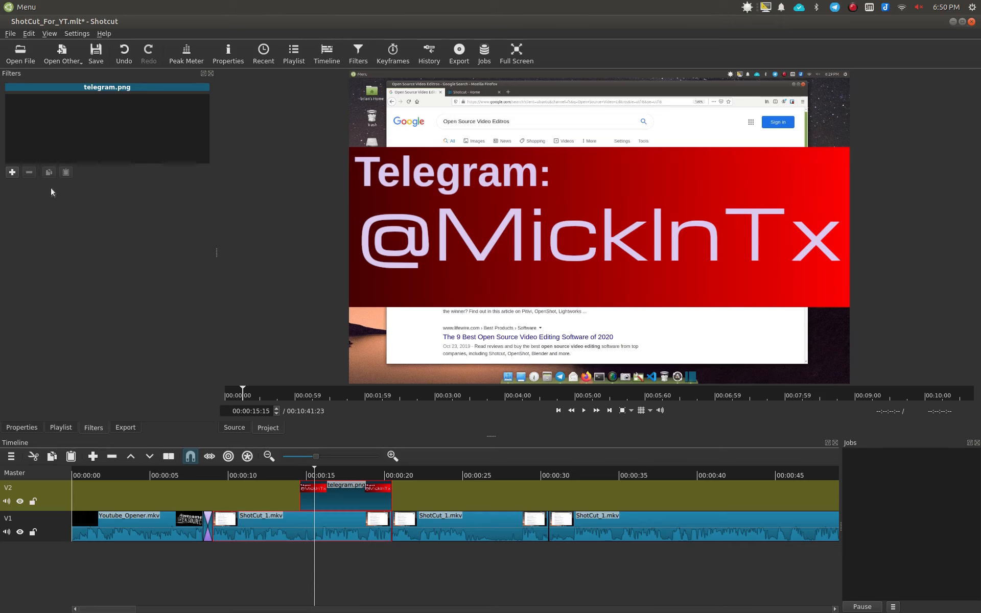
{"action": "left_click", "coordinate": [11, 173]}
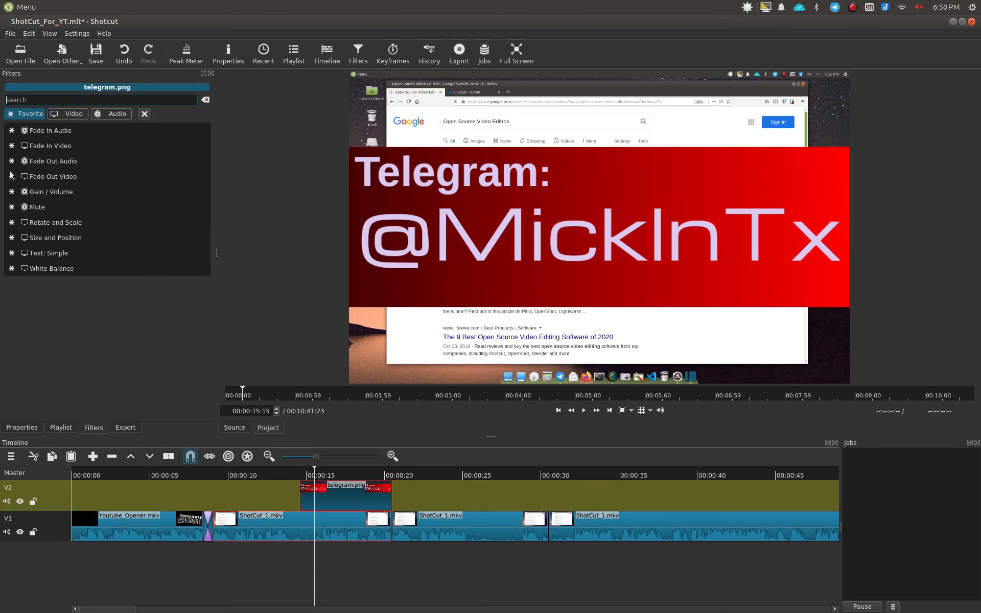
{"action": "left_click", "coordinate": [67, 115]}
{"action": "scroll", "coordinate": [134, 226], "scroll_direction": "down", "scroll_amount": 10}
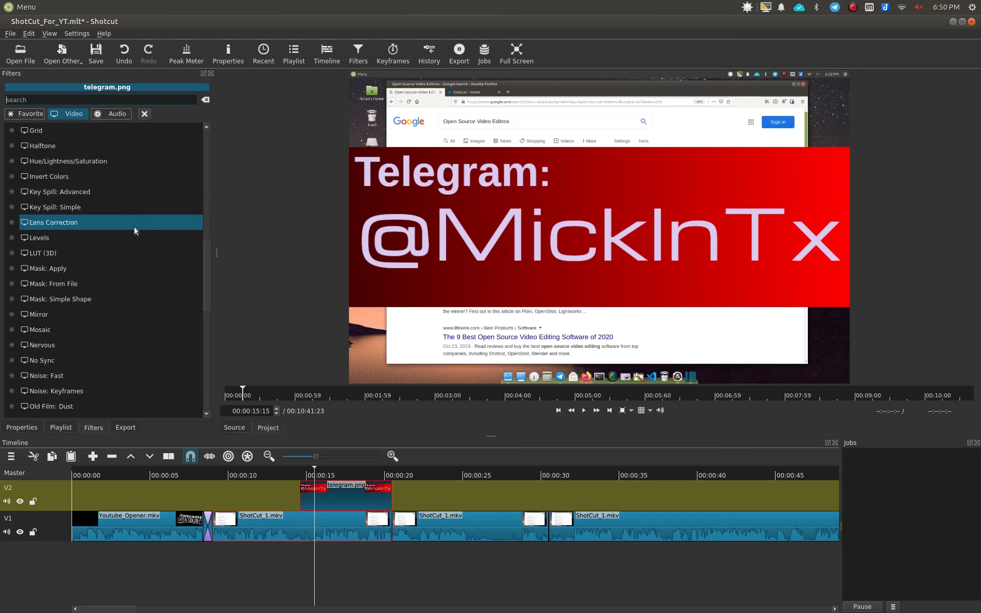
{"action": "scroll", "coordinate": [92, 218], "scroll_direction": "up", "scroll_amount": 4}
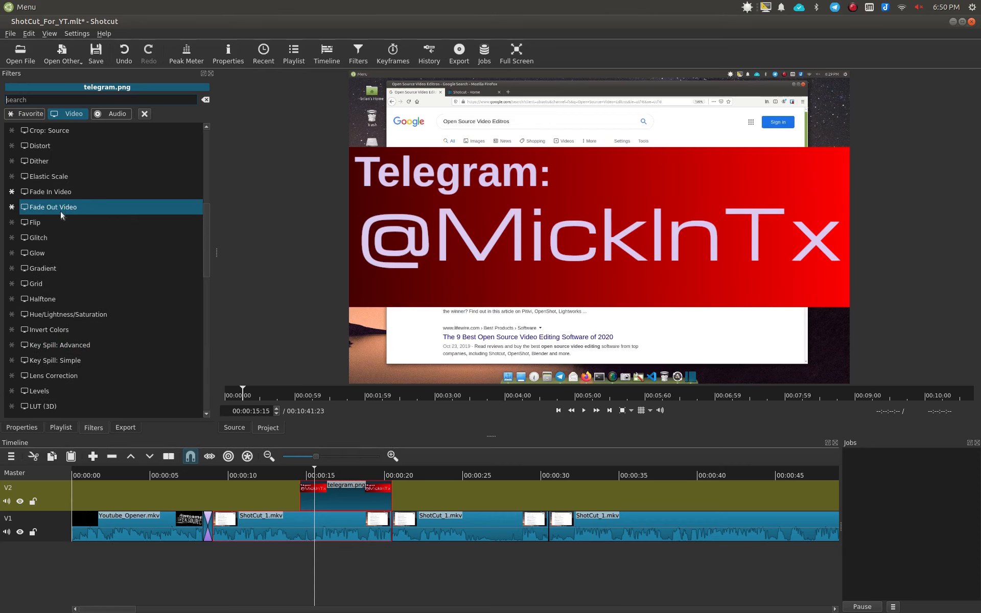
{"action": "left_click", "coordinate": [115, 113]}
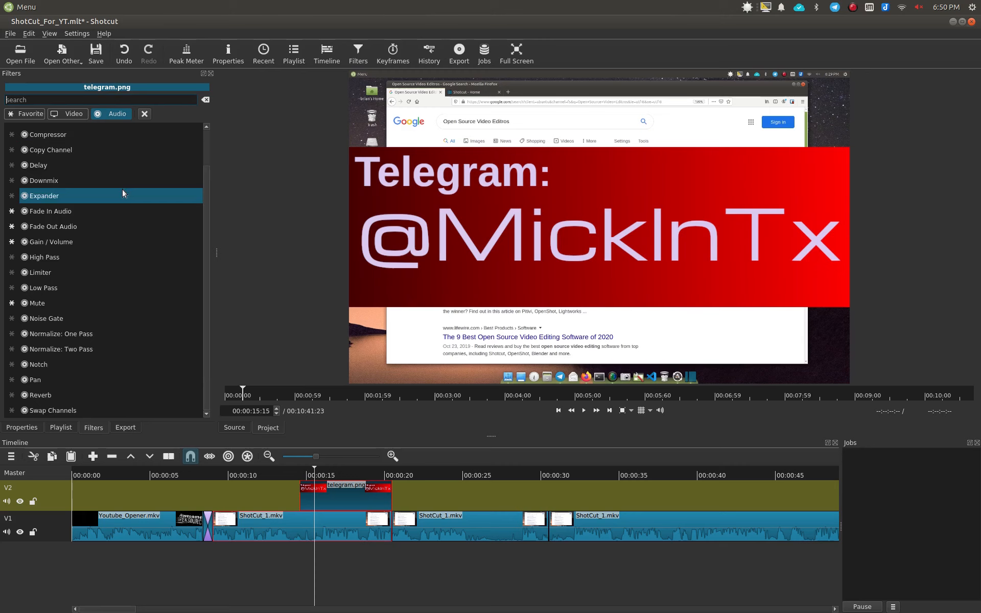
{"action": "left_click", "coordinate": [21, 114]}
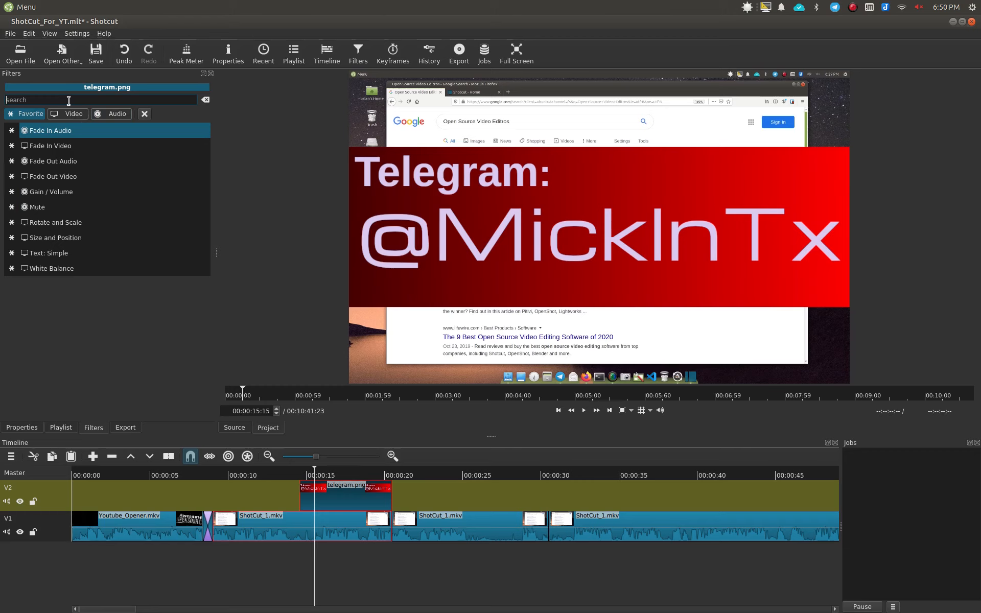
{"action": "left_click", "coordinate": [83, 238]}
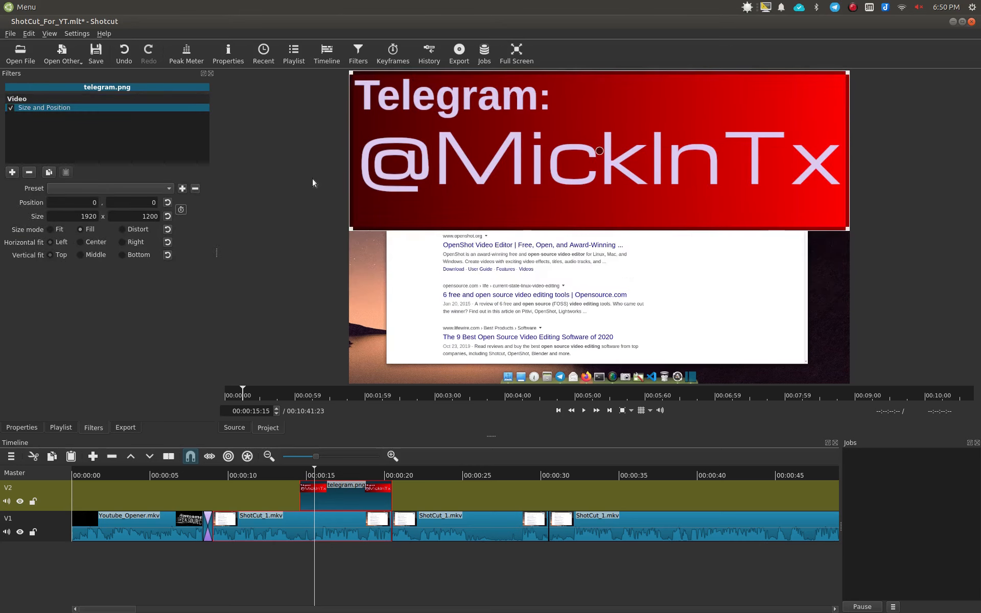
Step: Try the Slide Out Bottom preset on telegram.png and play the timeline through the overlay
{"action": "left_click", "coordinate": [137, 189]}
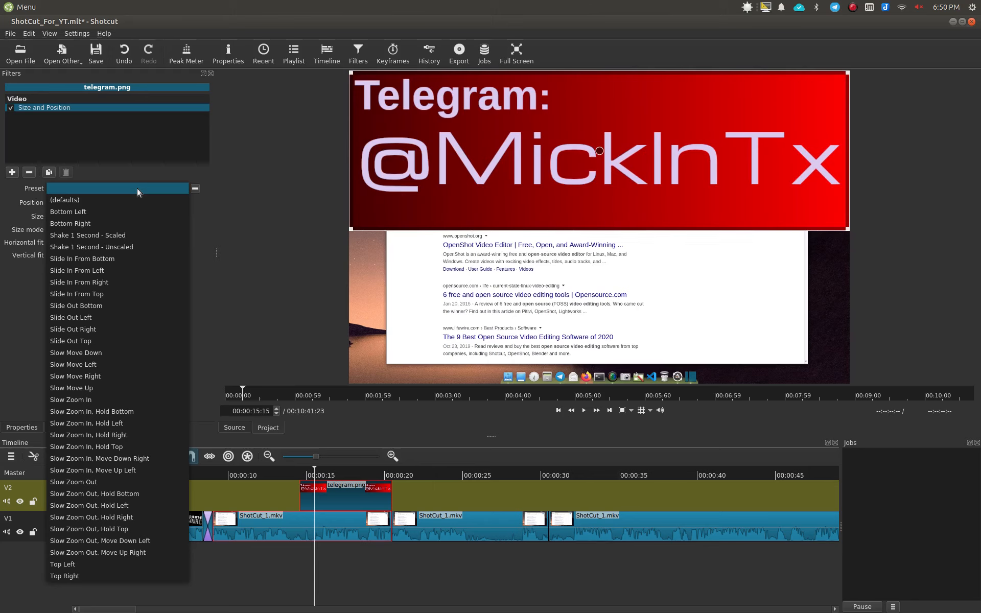
{"action": "left_click", "coordinate": [123, 304]}
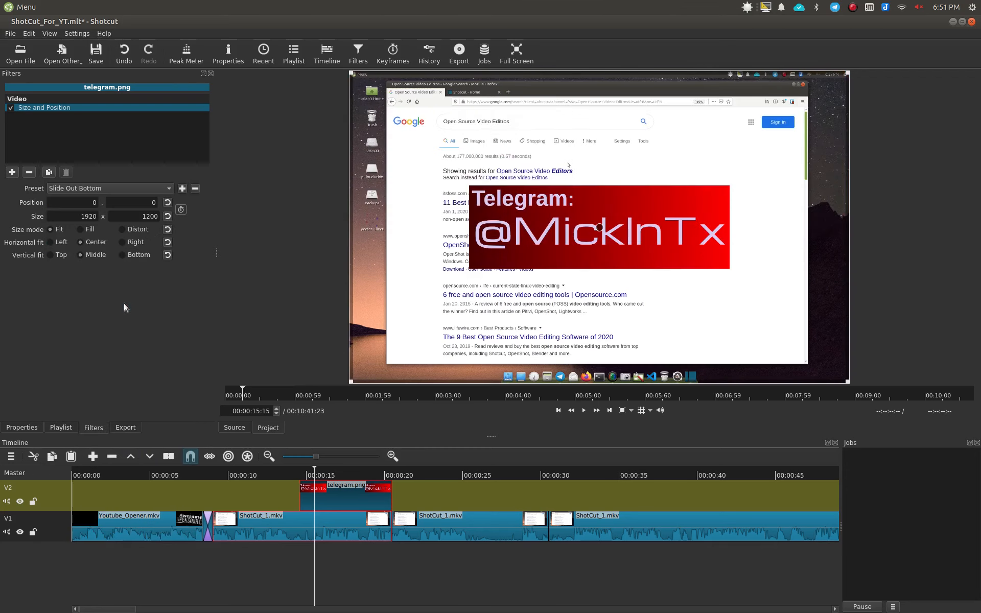
{"action": "left_click", "coordinate": [289, 470]}
{"action": "key", "text": "space"}
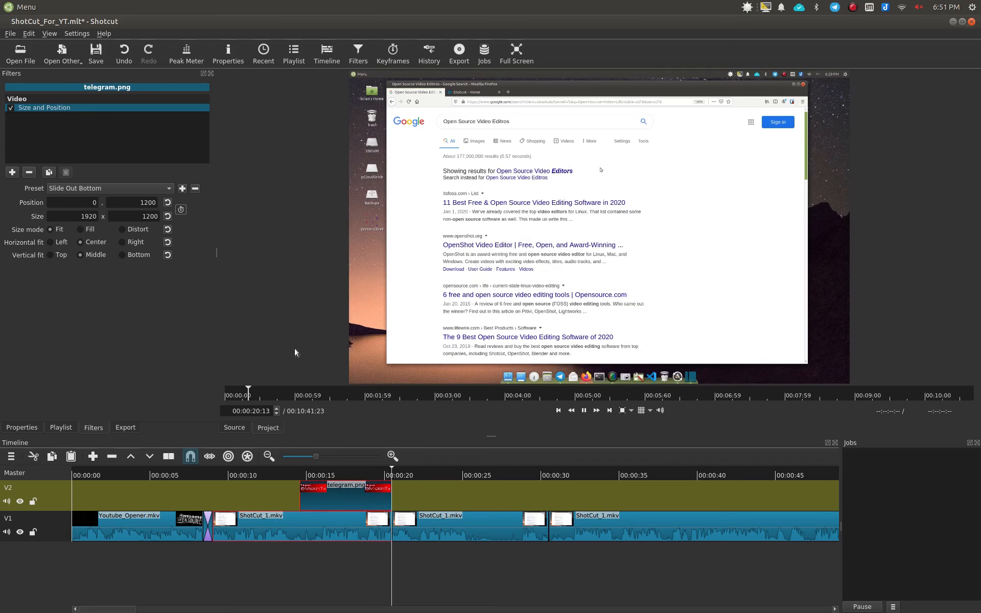
Step: Apply the Bottom Left preset to telegram.png's Size and Position filter, and preview it at 00:00:15:22
{"action": "left_click", "coordinate": [125, 189]}
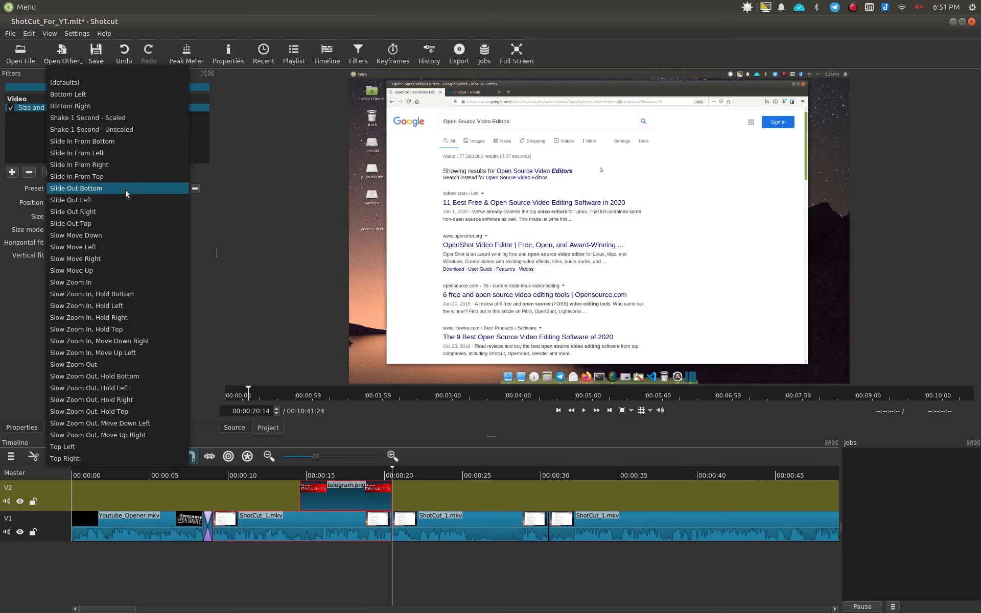
{"action": "left_click", "coordinate": [100, 93]}
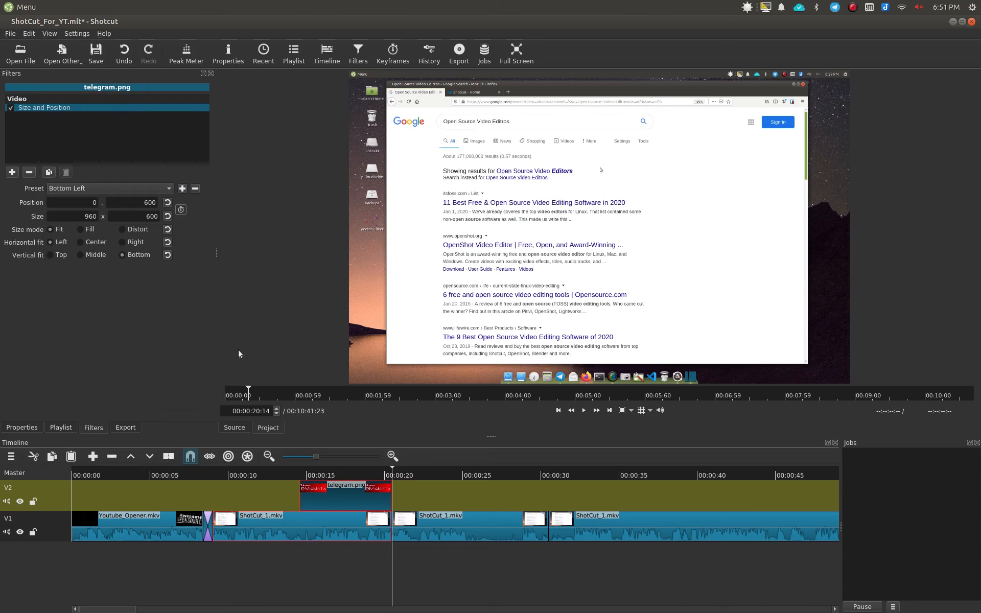
{"action": "left_click", "coordinate": [318, 472]}
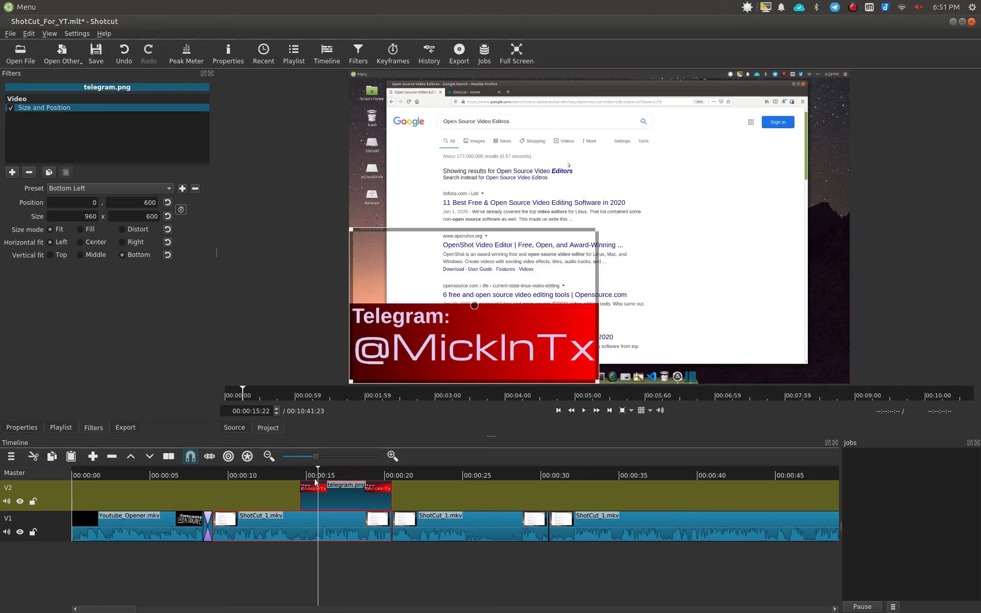
Step: Add the Fade In Video and Fade Out Video filters to telegram.png
{"action": "left_click", "coordinate": [11, 172]}
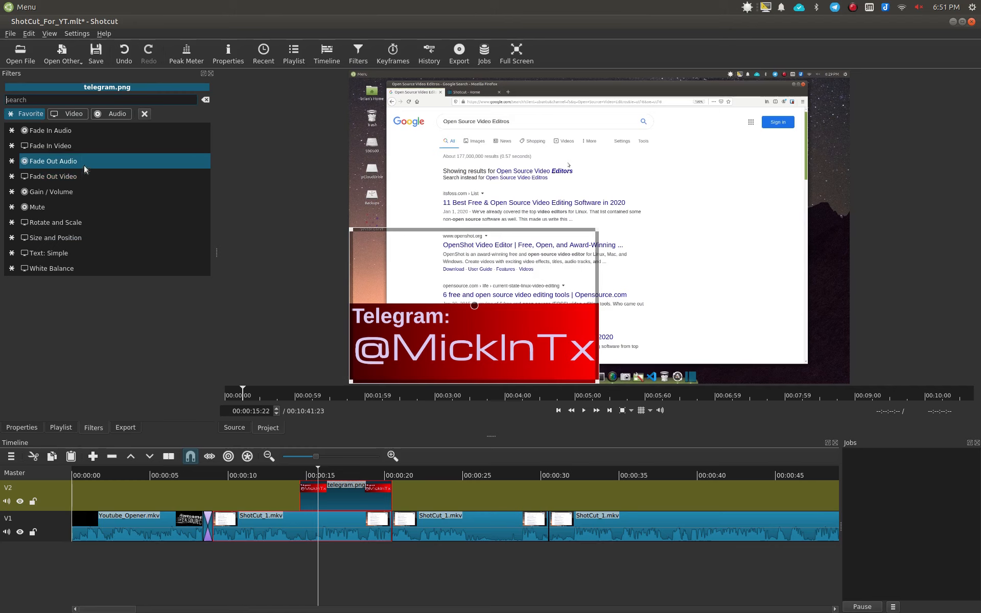
{"action": "left_click", "coordinate": [91, 148]}
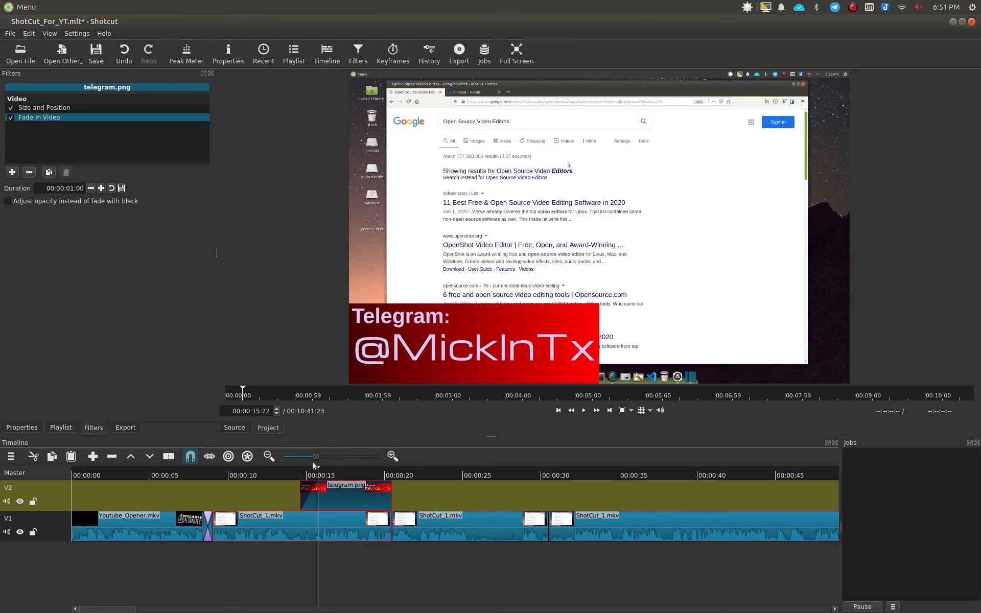
{"action": "left_click", "coordinate": [354, 525]}
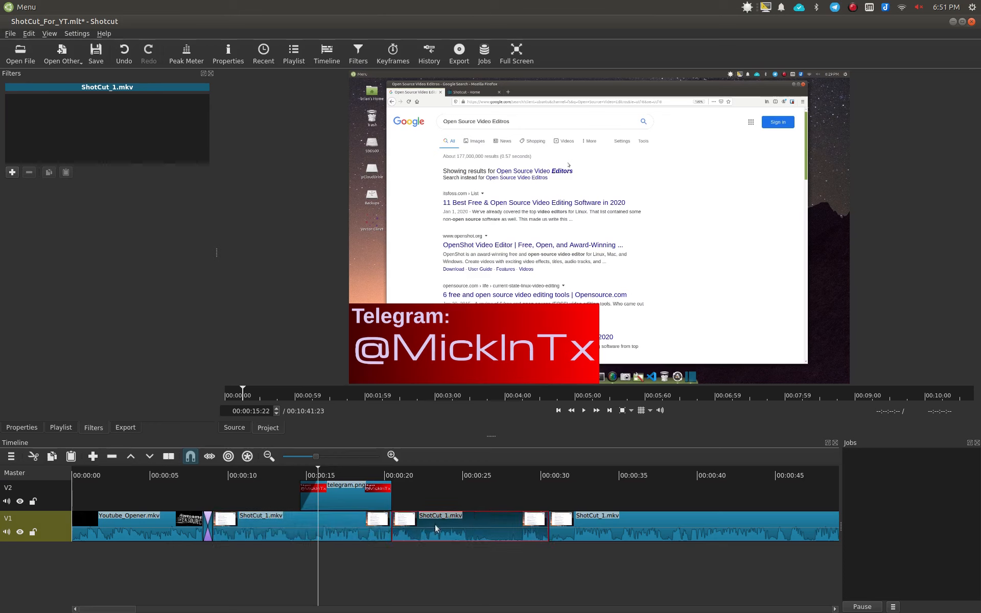
{"action": "left_click", "coordinate": [353, 491]}
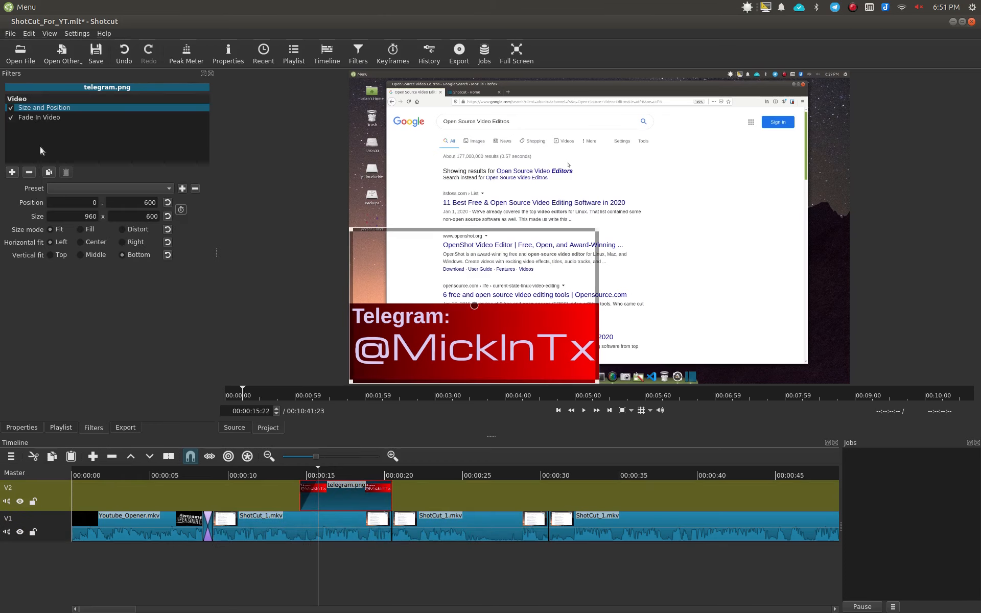
{"action": "left_click", "coordinate": [11, 172]}
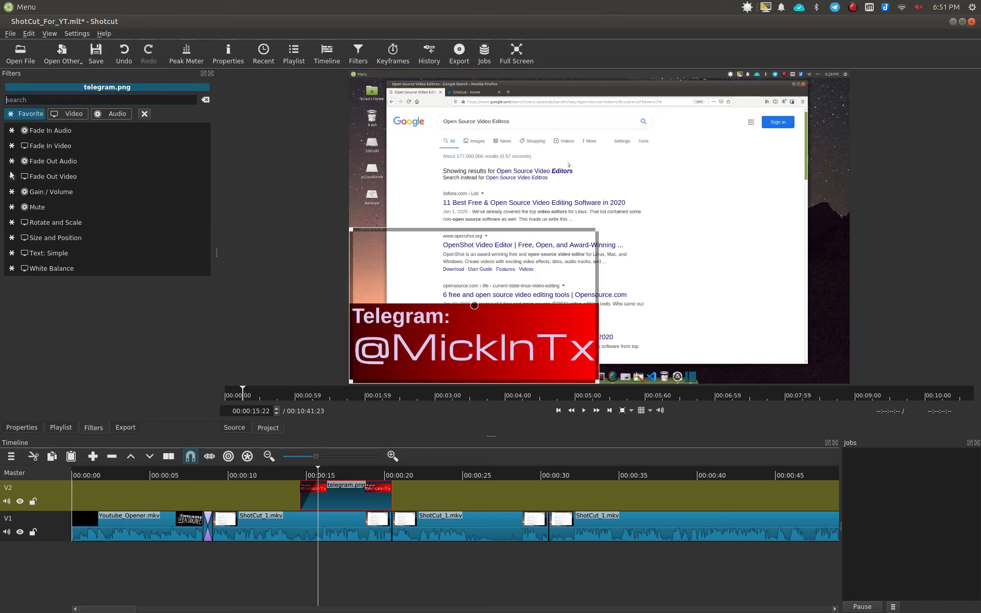
{"action": "left_click", "coordinate": [83, 176]}
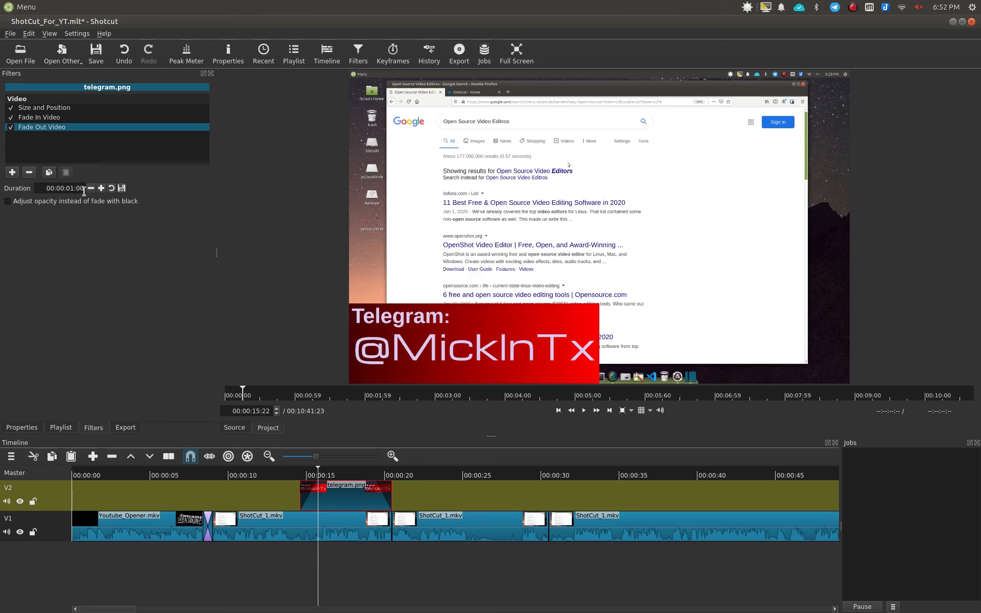
Step: Play the timeline from the opener transition through the faded telegram.png overlay, and pause at 00:00:25:24
{"action": "left_click", "coordinate": [259, 475]}
{"action": "left_click", "coordinate": [410, 535]}
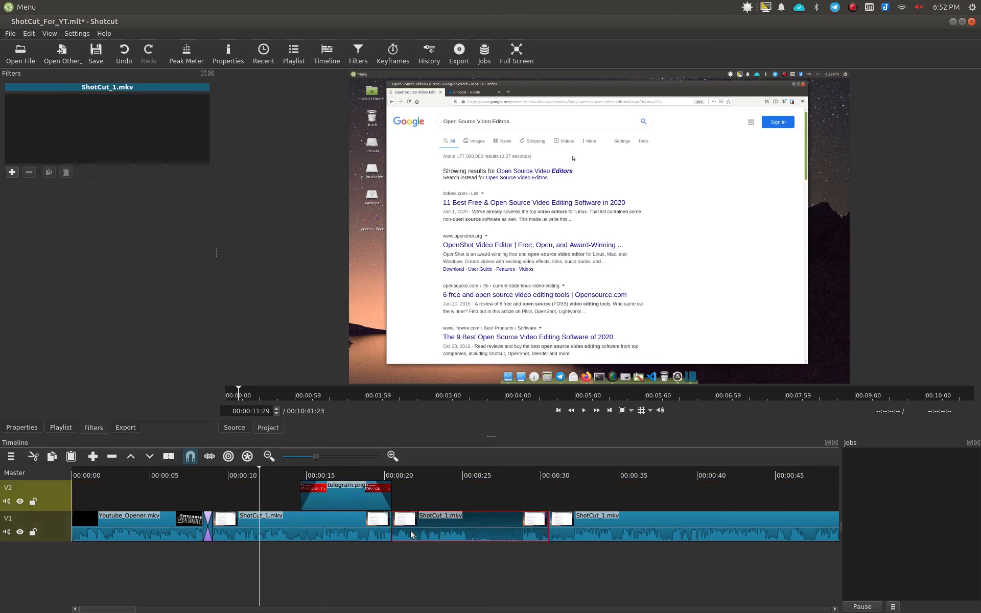
{"action": "left_click", "coordinate": [207, 477]}
{"action": "key", "text": "space"}
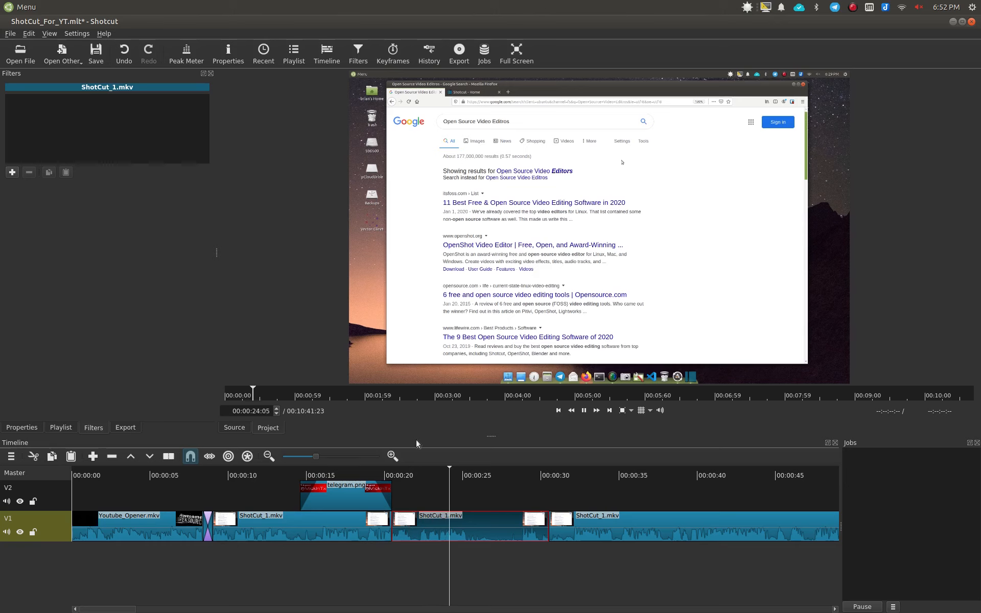
{"action": "key", "text": "space"}
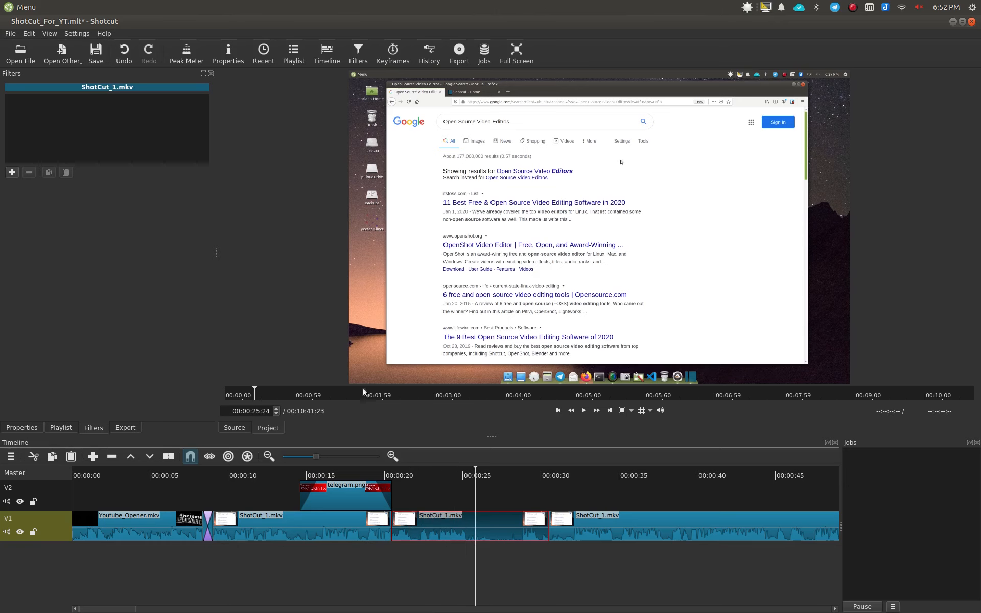
Step: Place twitter.png on V2 at about 24.7 seconds and extend it to the end of the second ShotCut_1.mkv piece
{"action": "left_click", "coordinate": [297, 54]}
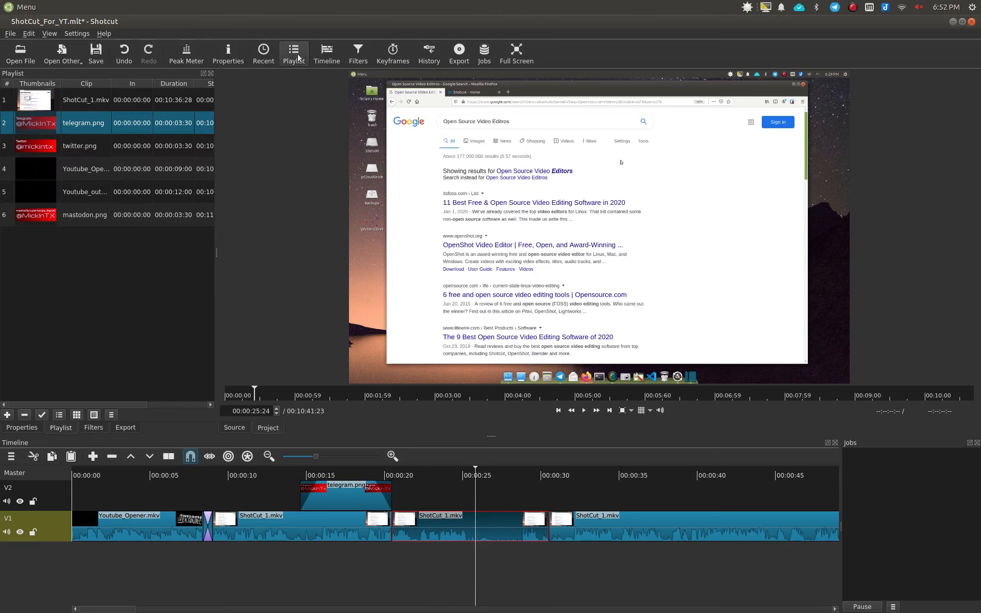
{"action": "left_click_drag", "start_coordinate": [53, 148], "coordinate": [462, 490]}
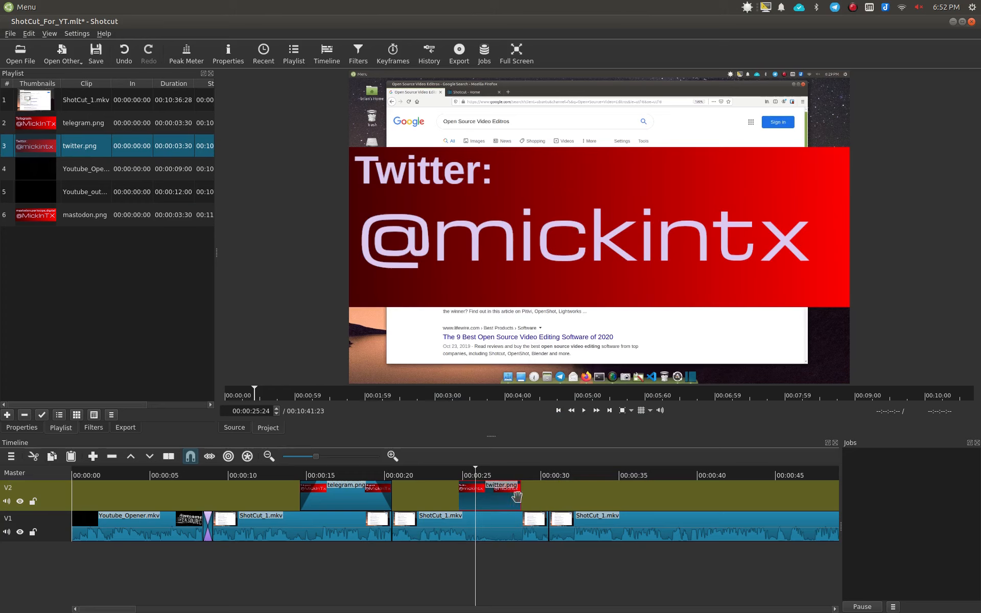
{"action": "left_click_drag", "start_coordinate": [518, 496], "coordinate": [546, 497]}
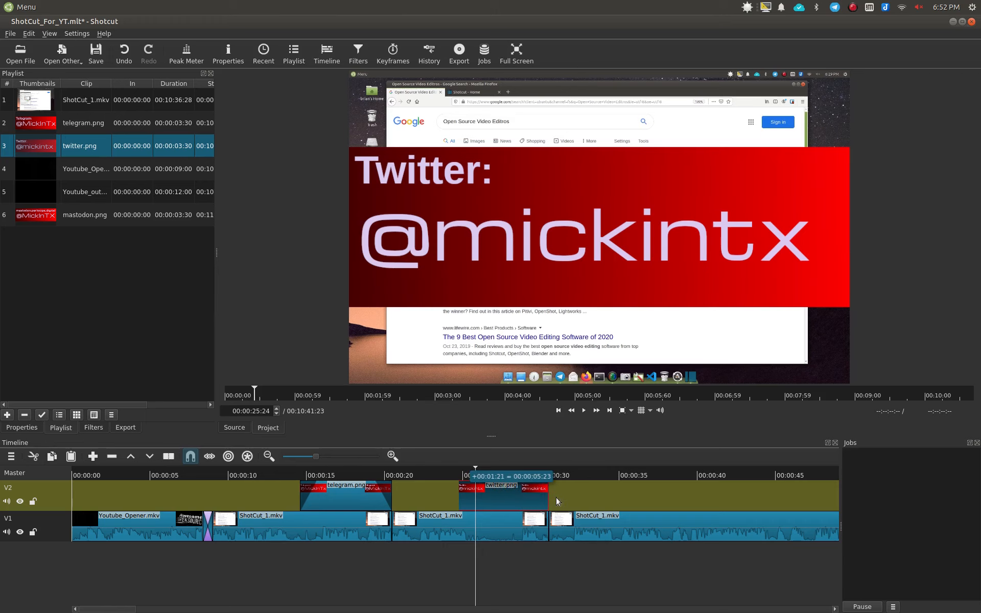
Step: Copy the filters of telegram.png and paste them onto twitter.png
{"action": "left_click", "coordinate": [348, 474]}
{"action": "left_click", "coordinate": [342, 495]}
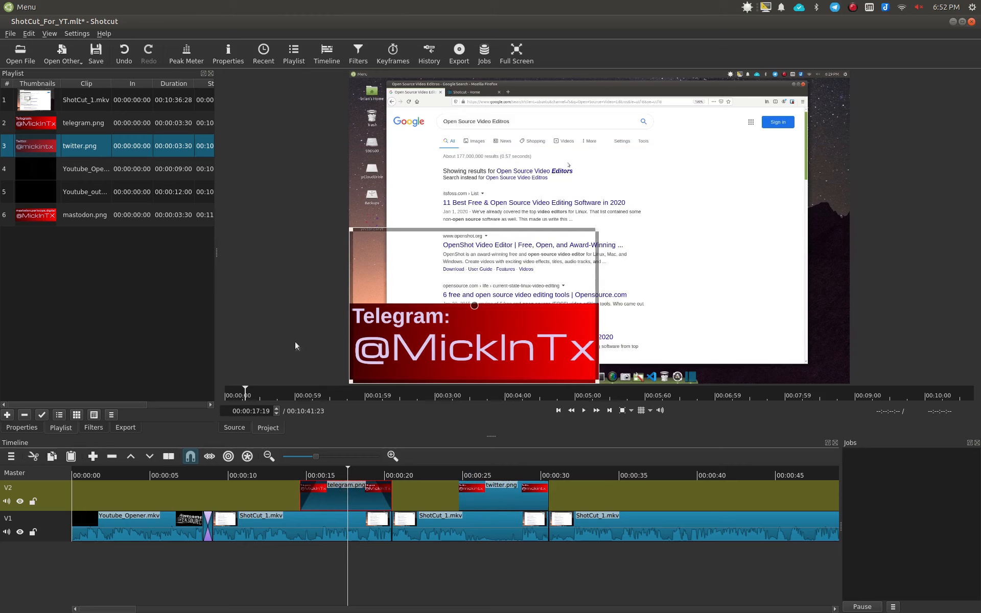
{"action": "left_click", "coordinate": [360, 54]}
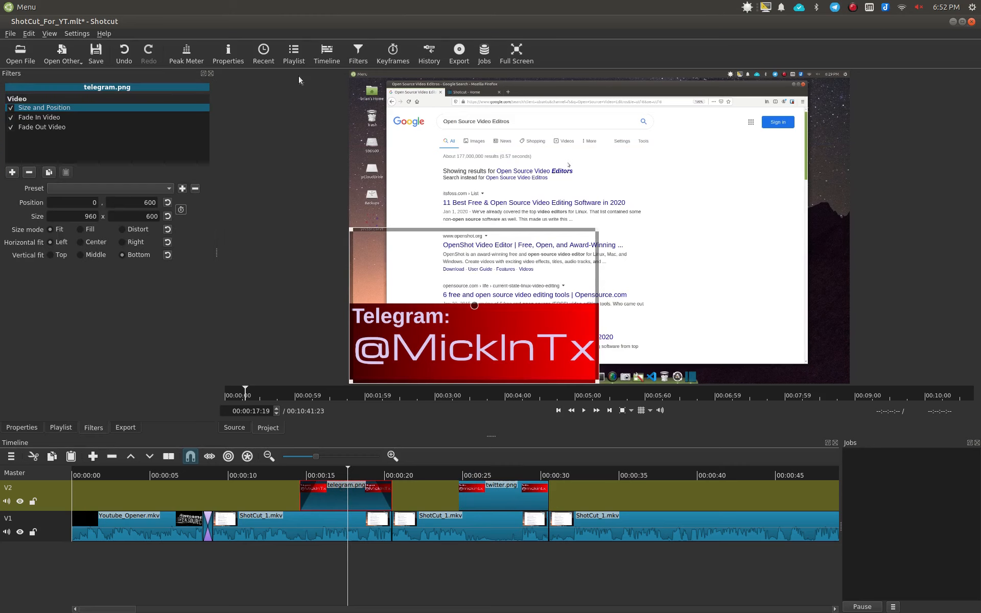
{"action": "left_click", "coordinate": [49, 174]}
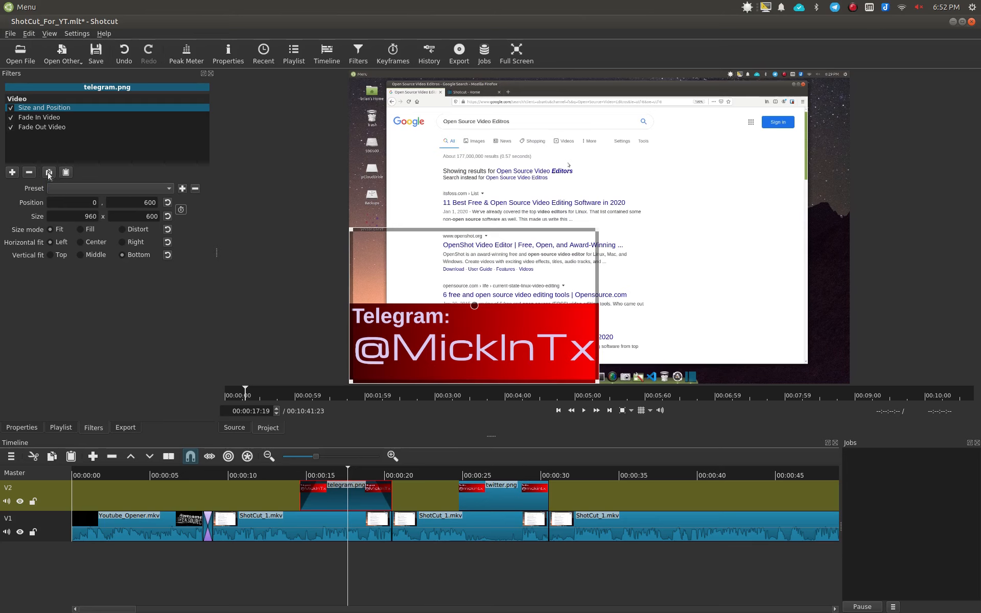
{"action": "left_click", "coordinate": [498, 476]}
{"action": "left_click", "coordinate": [489, 493]}
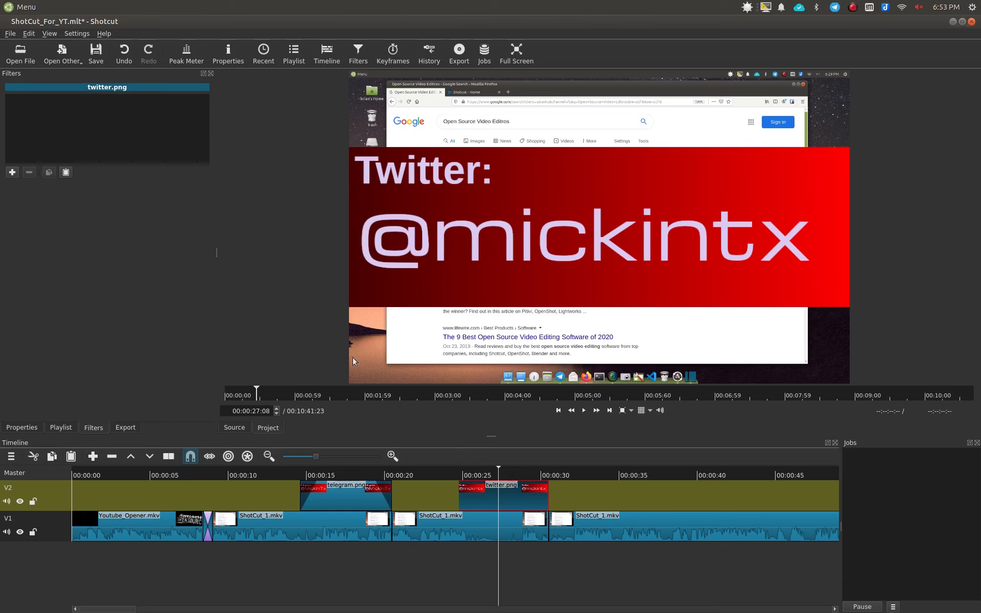
{"action": "left_click", "coordinate": [65, 172]}
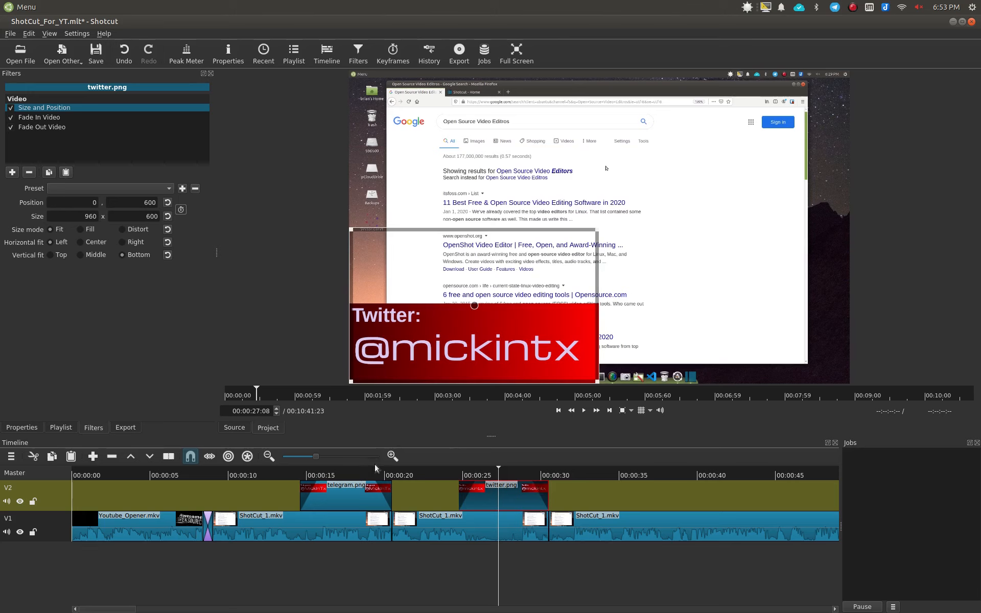
Step: Move twitter.png earlier on V2 to start at about 22 seconds, and play both overlays, pausing at 00:00:30:12
{"action": "left_click_drag", "start_coordinate": [479, 494], "coordinate": [437, 495]}
{"action": "left_click", "coordinate": [333, 474]}
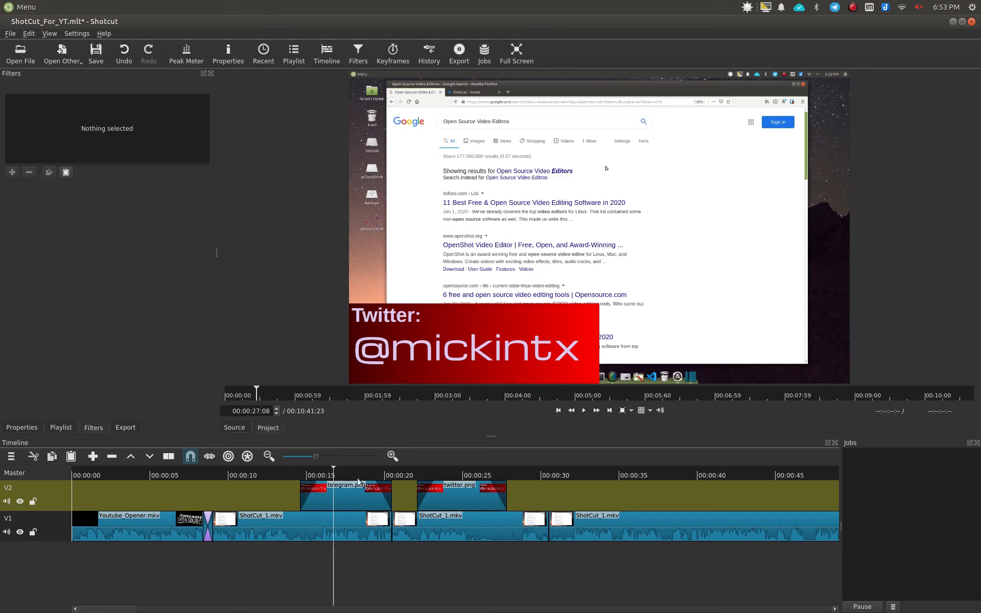
{"action": "key", "text": "space"}
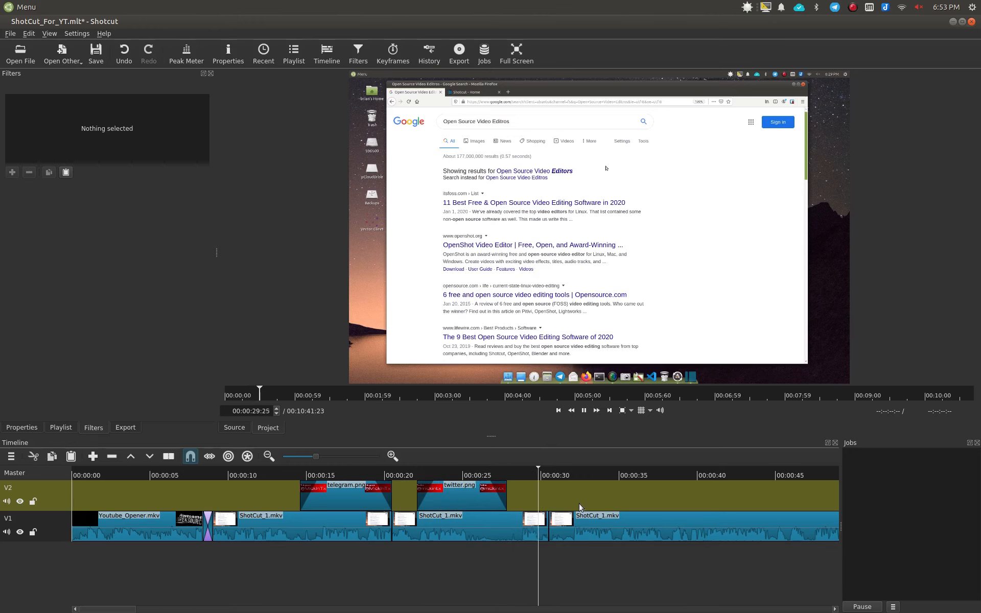
{"action": "key", "text": "space"}
Step: Compare the ShotCut_1.mkv pieces on V1 by selecting them in turn, ending with the second piece selected
{"action": "left_click", "coordinate": [608, 527]}
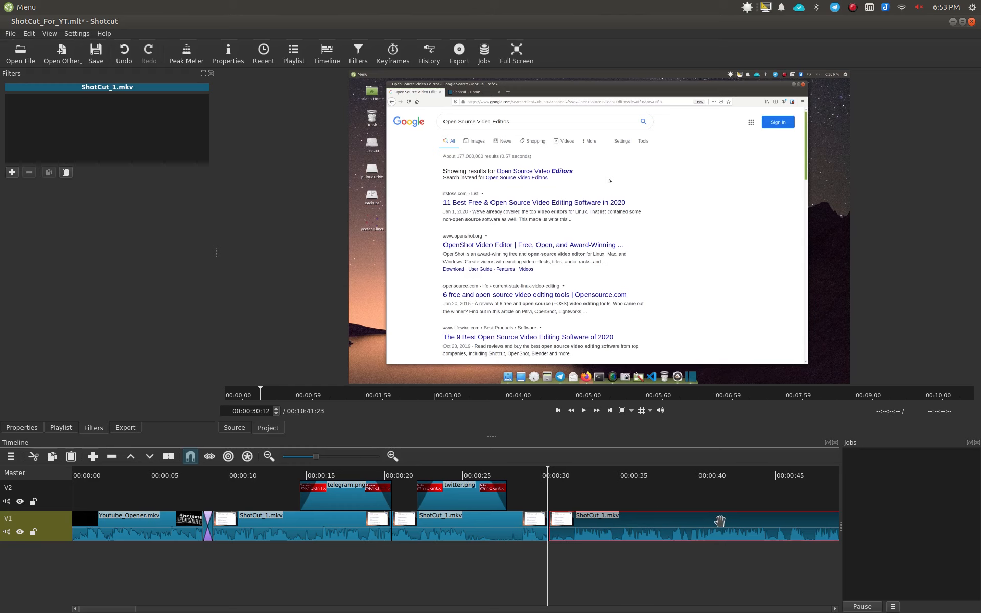
{"action": "left_click", "coordinate": [422, 531]}
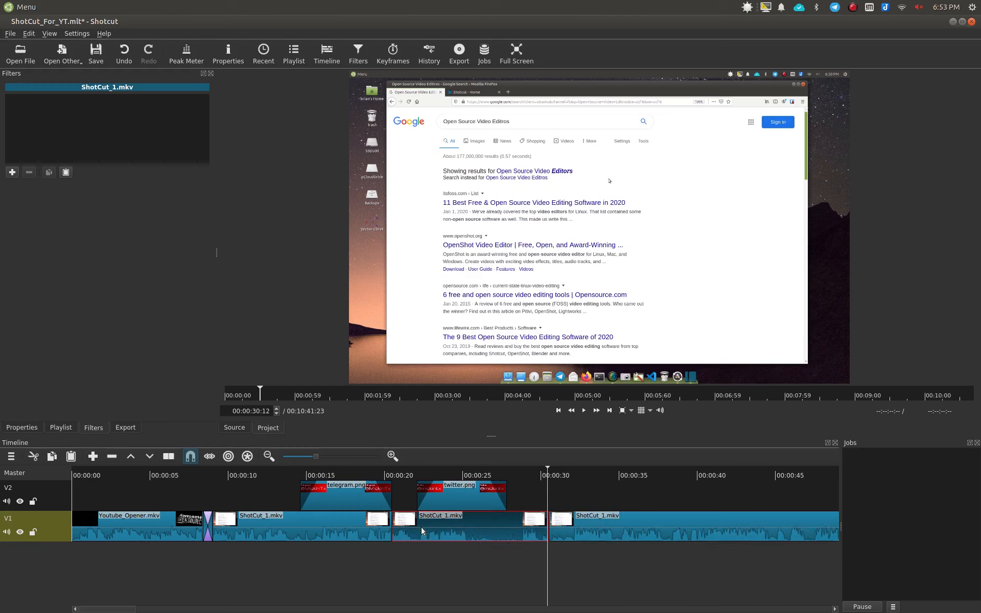
{"action": "left_click", "coordinate": [319, 534]}
{"action": "left_click", "coordinate": [606, 532]}
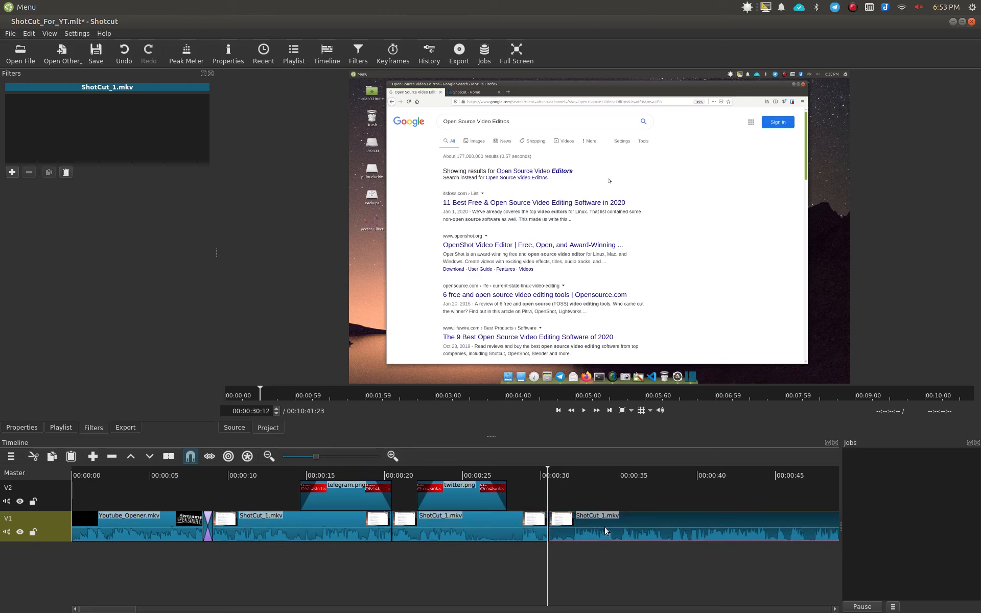
{"action": "left_click", "coordinate": [450, 523]}
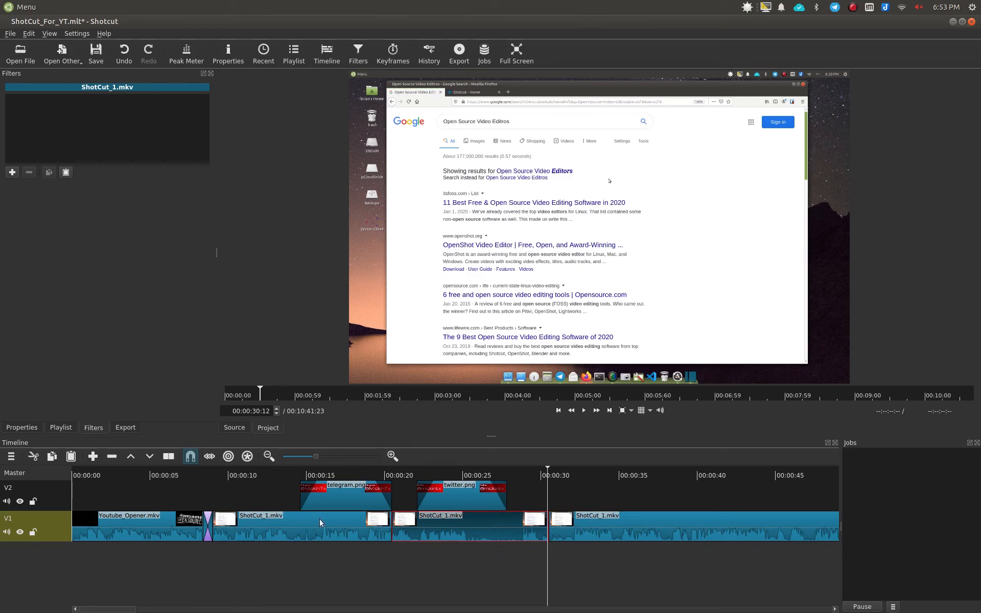
{"action": "left_click", "coordinate": [607, 536]}
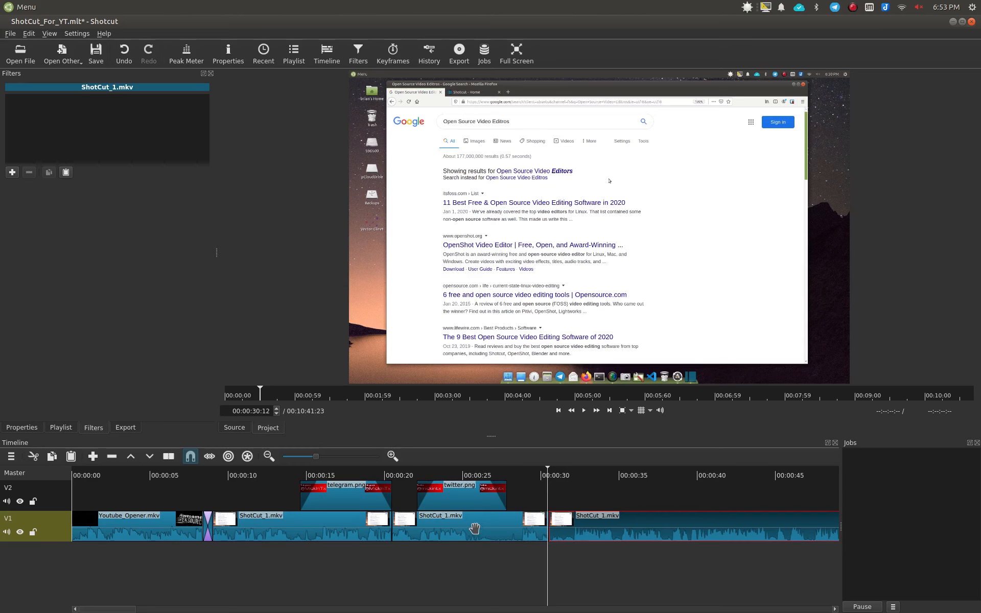
{"action": "left_click", "coordinate": [474, 529]}
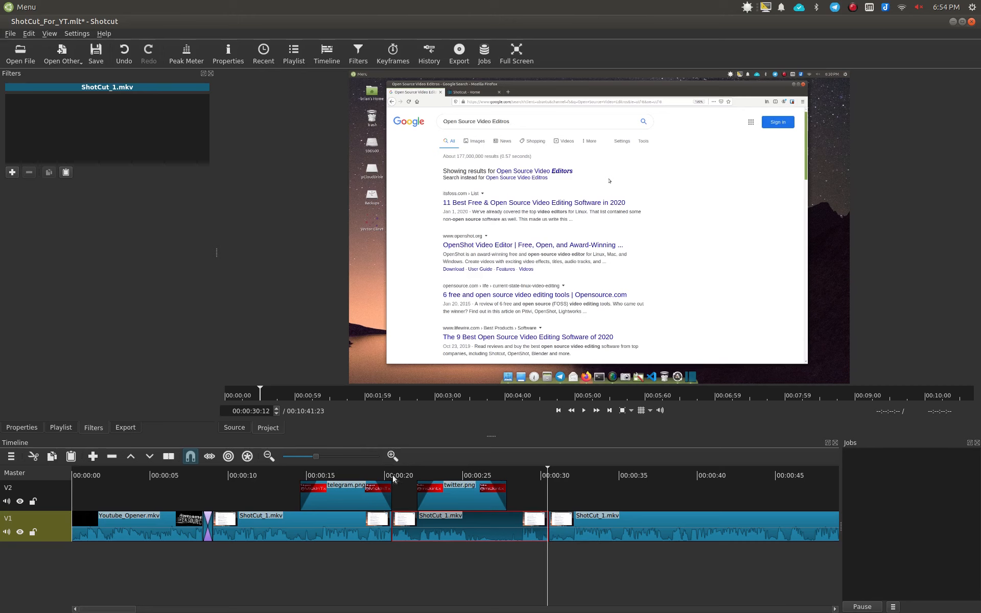
Step: Play the timeline from the start of the twitter.png overlay at about 22 seconds, and pause at 00:00:26:02
{"action": "left_click", "coordinate": [392, 455]}
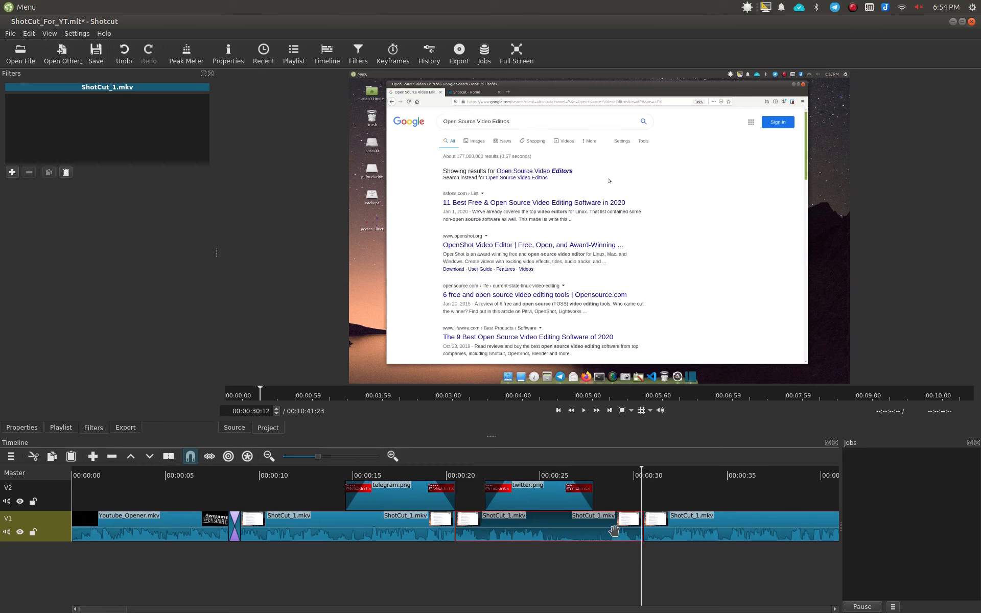
{"action": "left_click", "coordinate": [392, 455]}
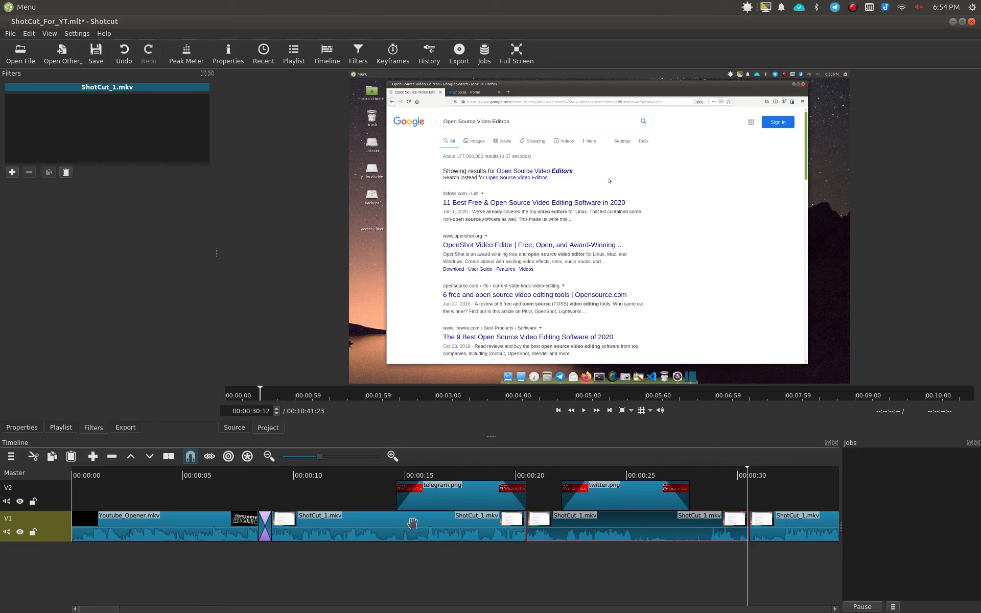
{"action": "left_click", "coordinate": [392, 456]}
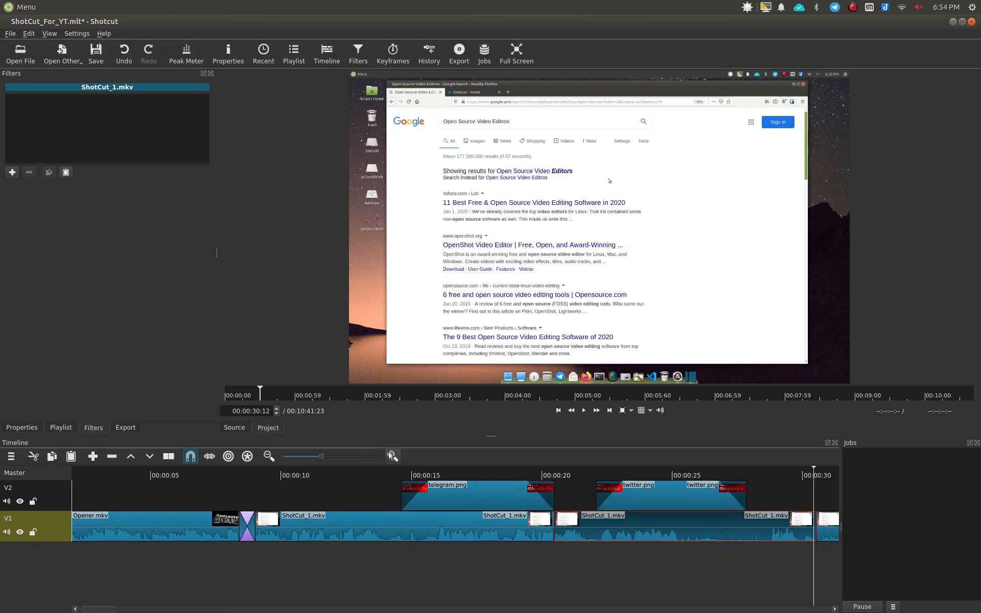
{"action": "left_click", "coordinate": [391, 456]}
{"action": "left_click", "coordinate": [391, 455]}
{"action": "left_click", "coordinate": [392, 456]}
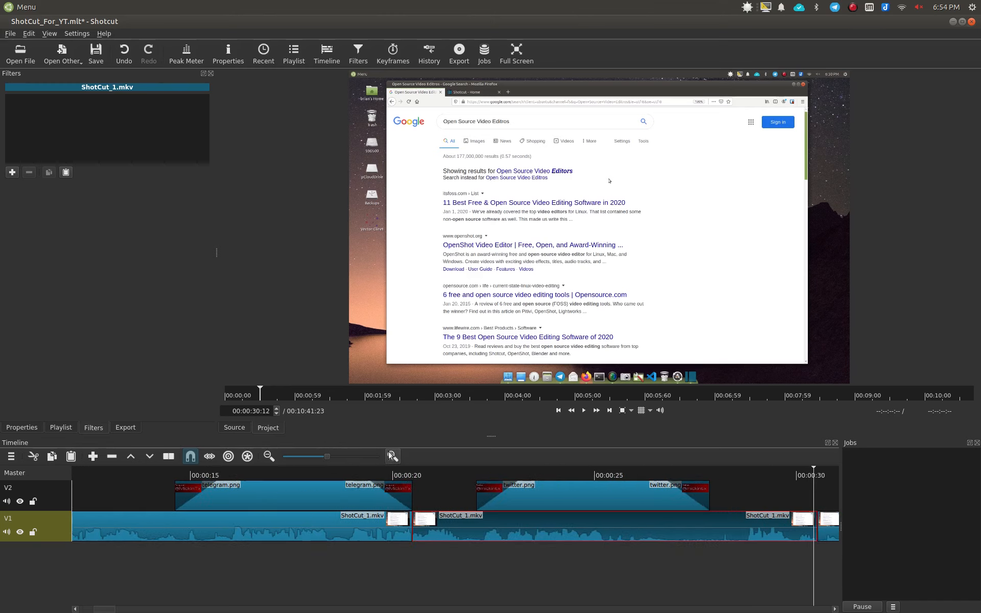
{"action": "left_click", "coordinate": [391, 456]}
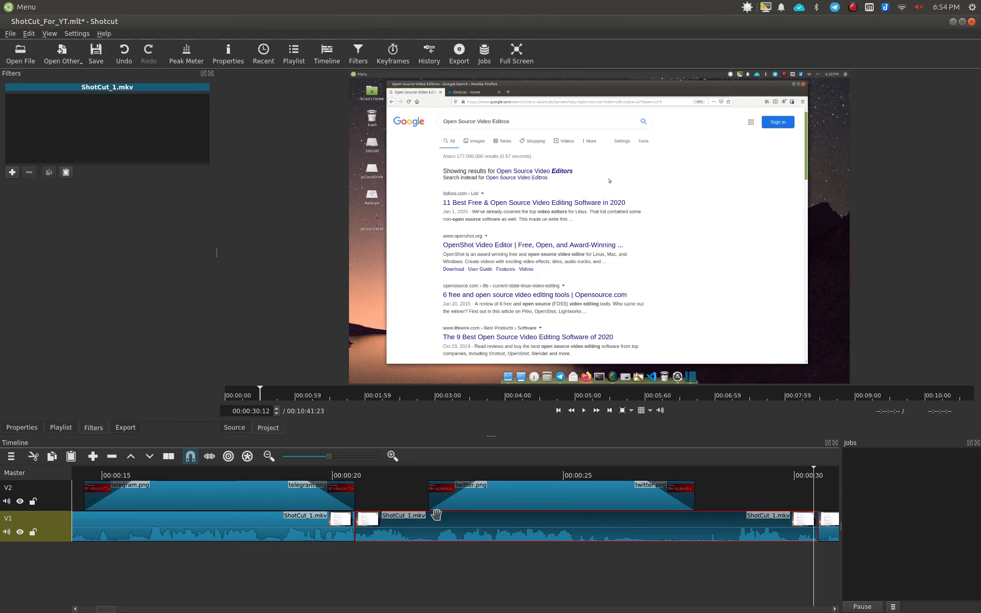
{"action": "left_click", "coordinate": [439, 473]}
{"action": "left_click", "coordinate": [434, 474]}
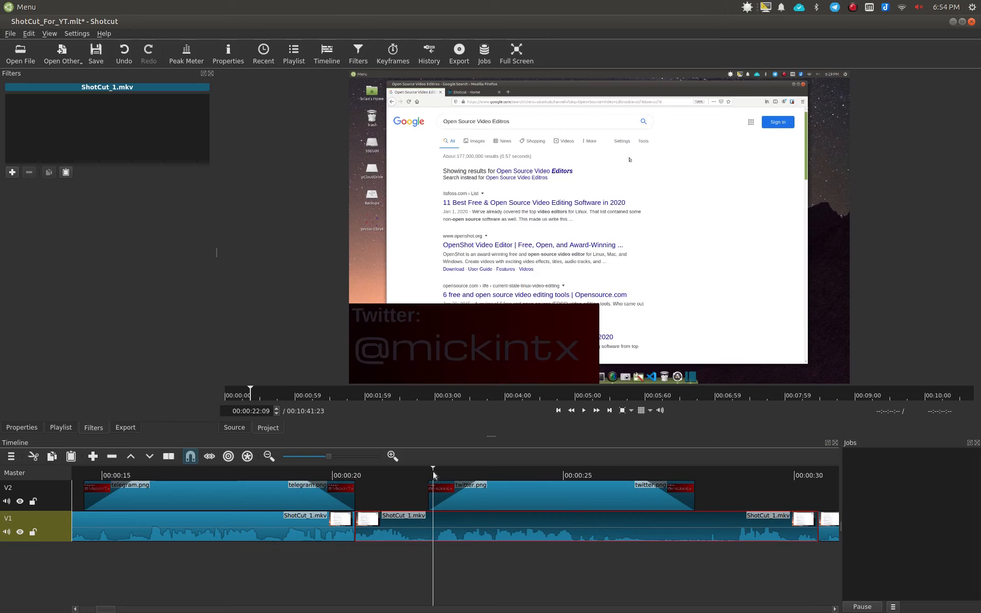
{"action": "left_click", "coordinate": [436, 473]}
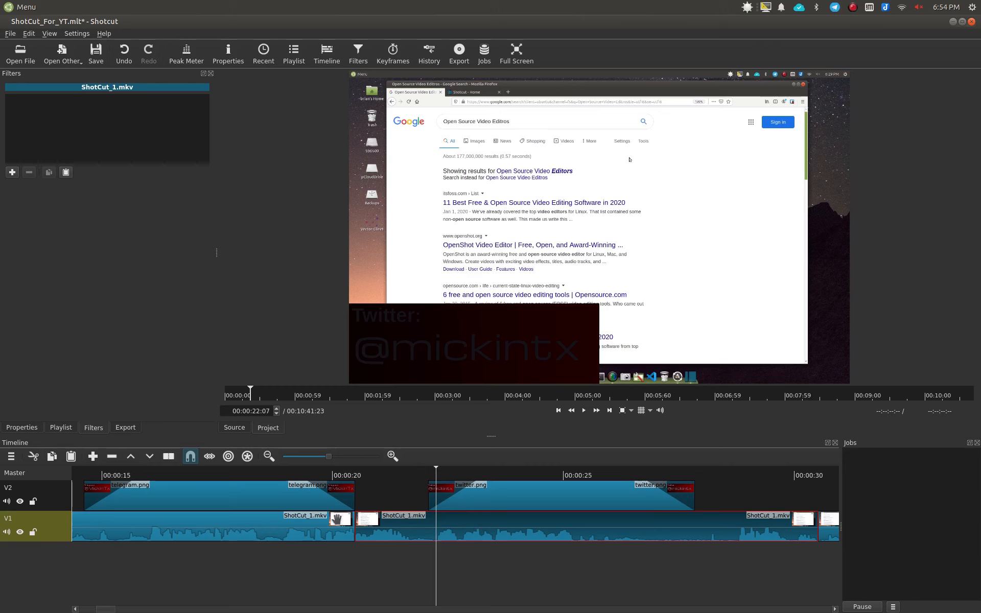
{"action": "key", "text": "space"}
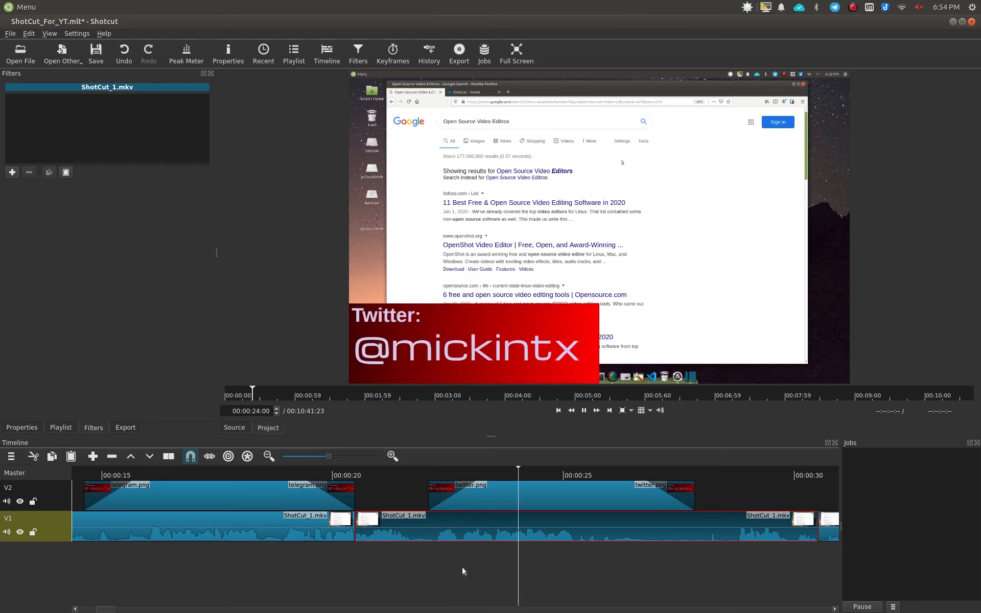
{"action": "key", "text": "space"}
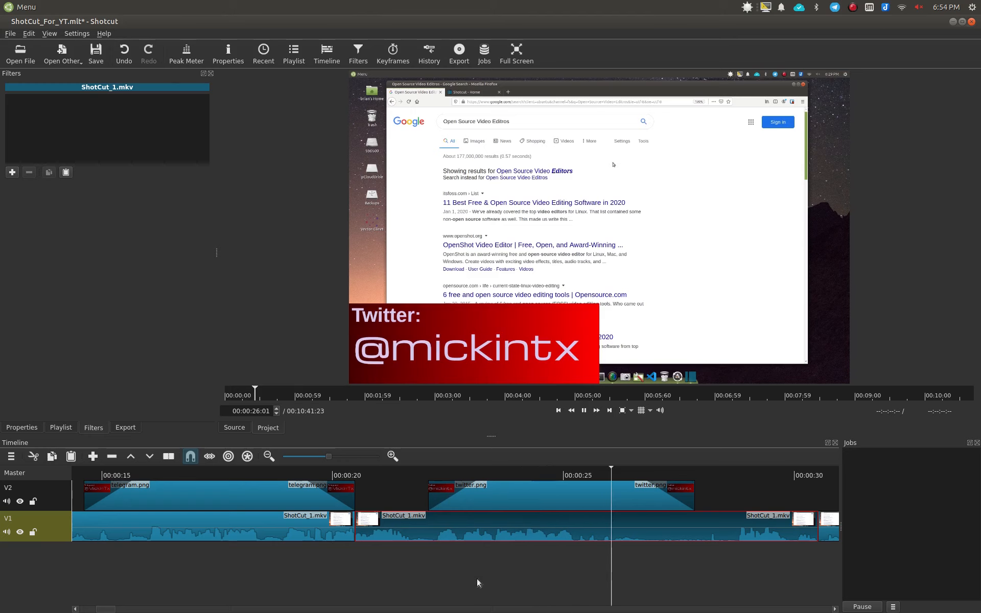
Step: Play on past the end of the twitter.png overlay, pausing at 00:00:29:05, and look through the project's edit history
{"action": "left_click", "coordinate": [267, 456]}
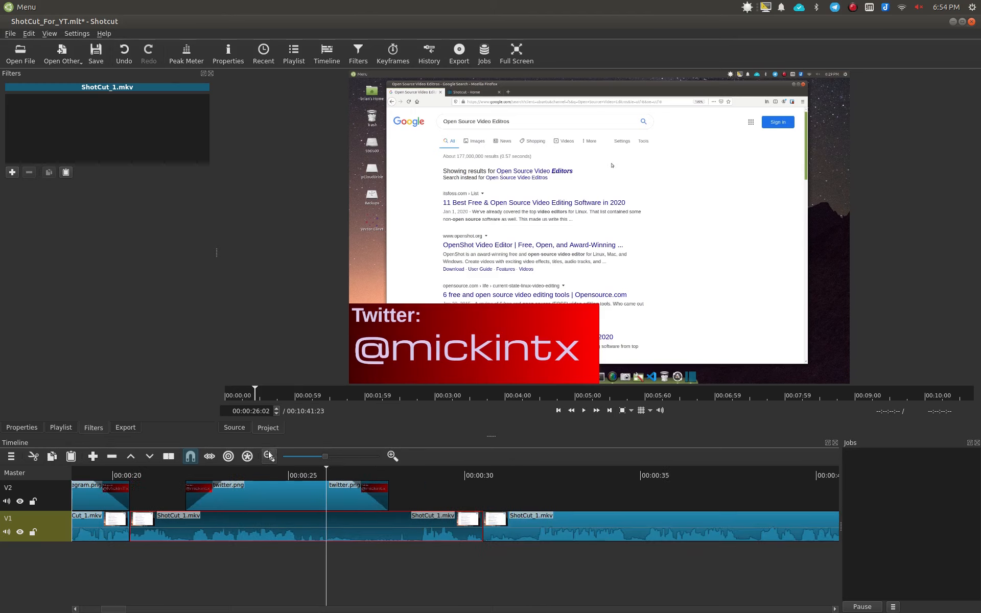
{"action": "left_click", "coordinate": [268, 456]}
{"action": "key", "text": "space"}
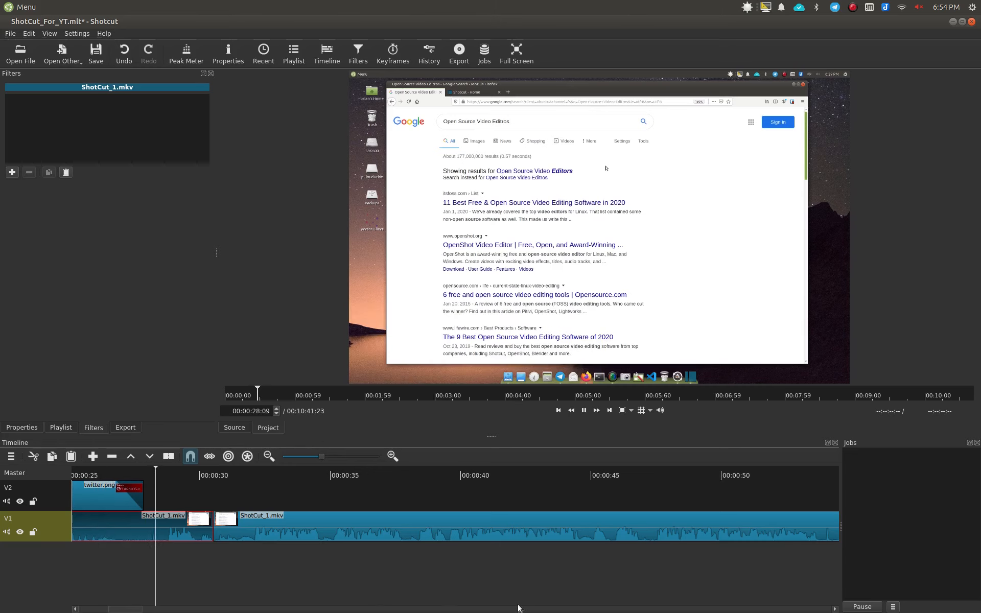
{"action": "key", "text": "space"}
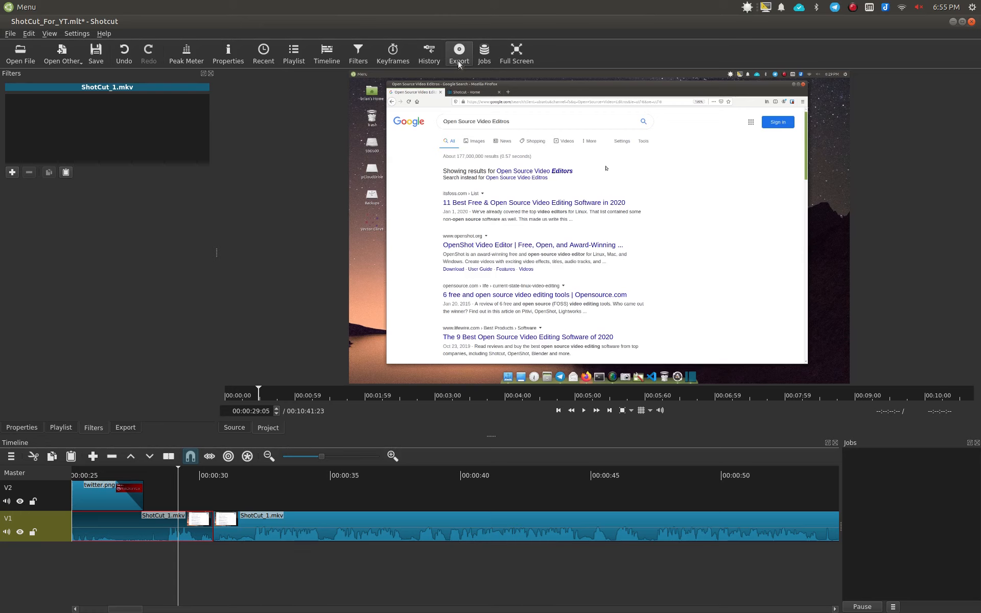
{"action": "left_click", "coordinate": [432, 52]}
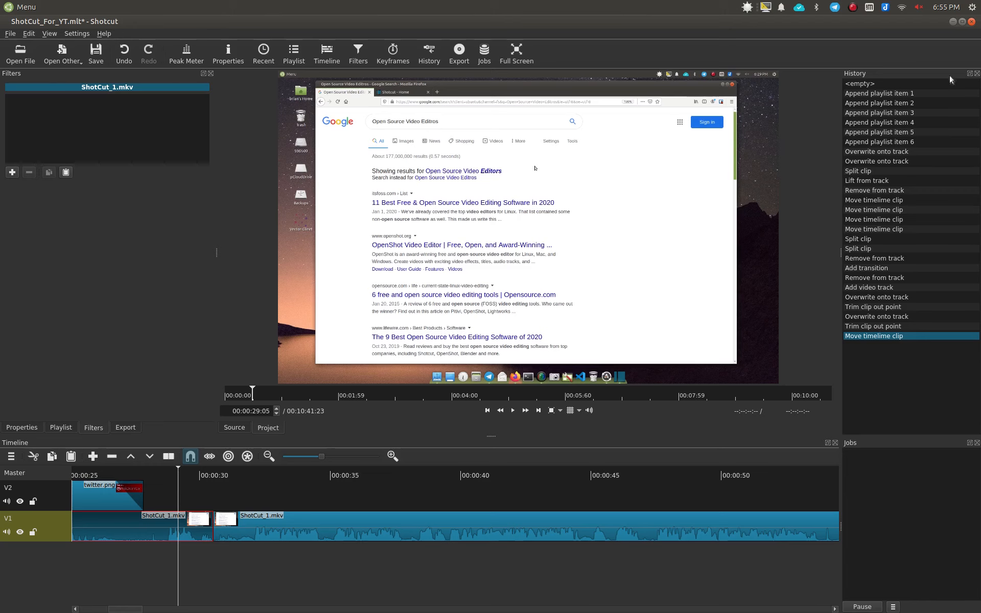
{"action": "left_click", "coordinate": [976, 74]}
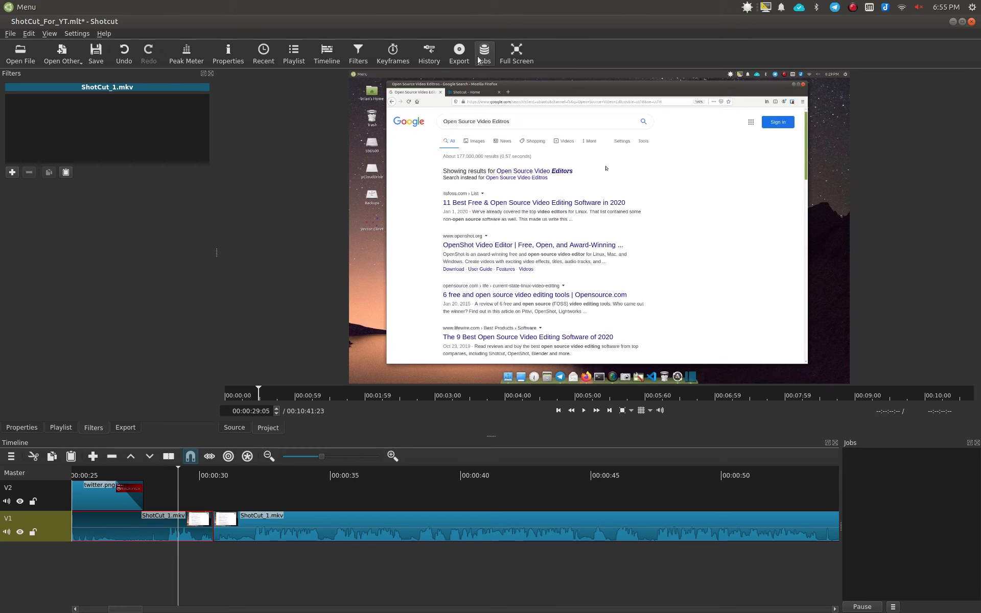
Step: Choose the H.264 High Profile export preset, start exporting the timeline to a file, and cancel before saving it
{"action": "left_click", "coordinate": [457, 54]}
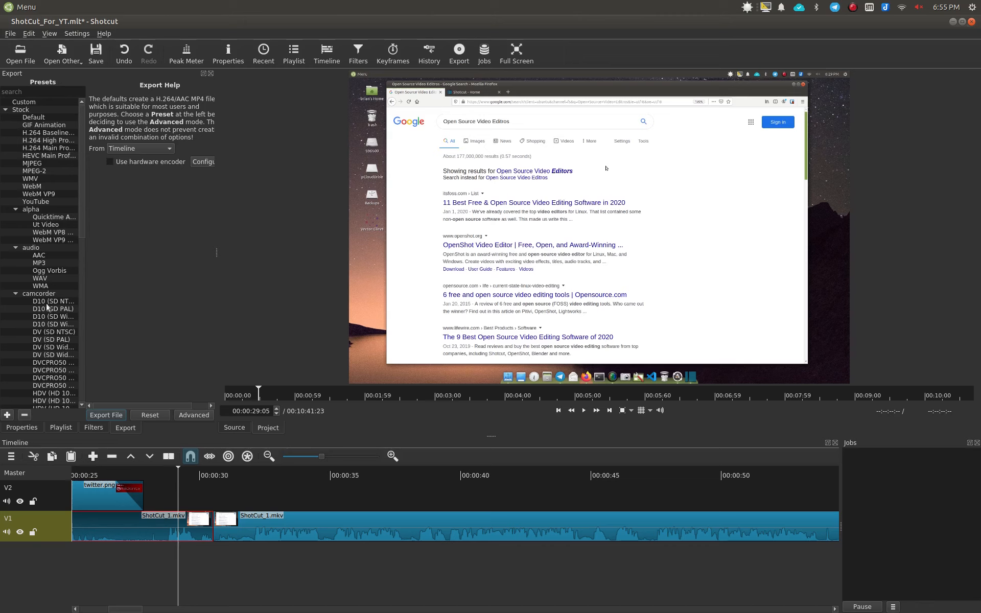
{"action": "left_click", "coordinate": [56, 141]}
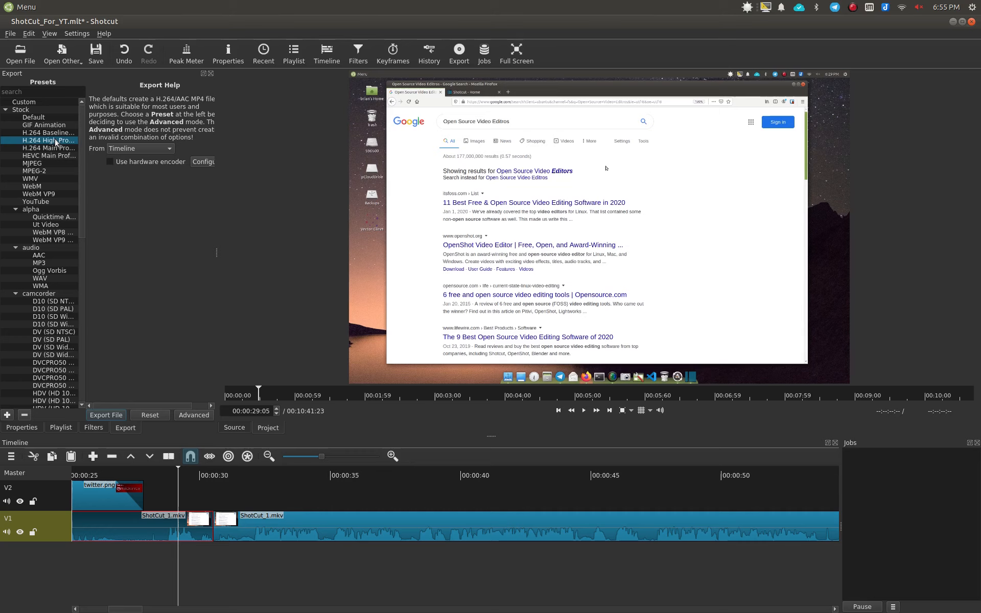
{"action": "left_click", "coordinate": [108, 414]}
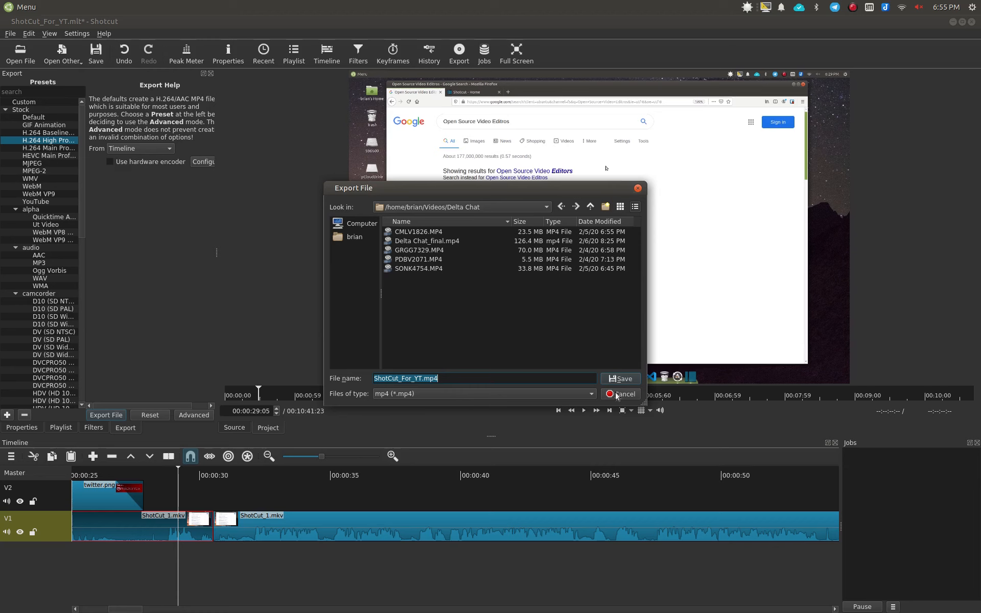
{"action": "left_click", "coordinate": [637, 190]}
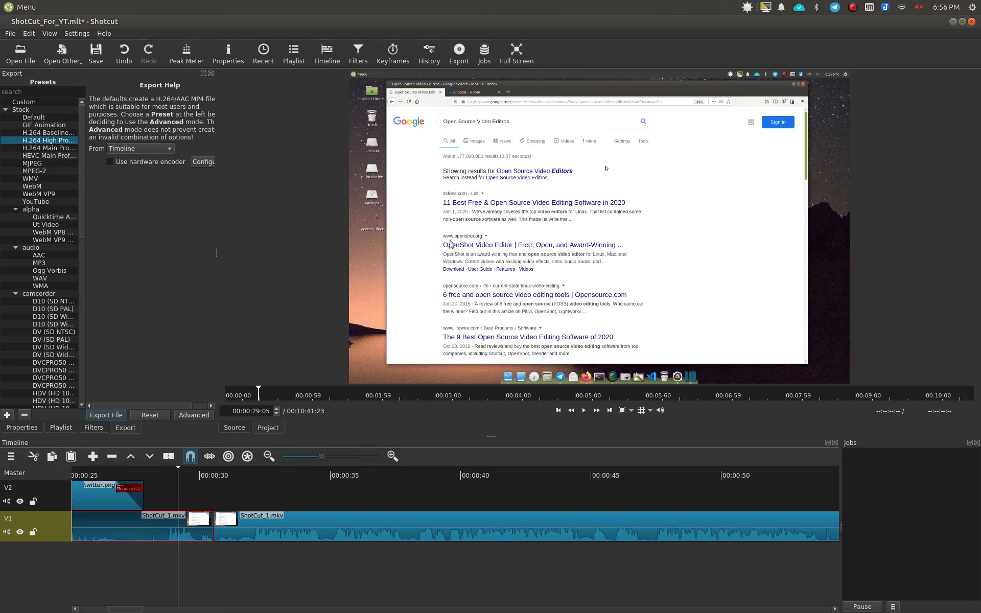
Step: Switch full screen on and back off, and look at the keyframes view before returning to the timeline
{"action": "left_click", "coordinate": [515, 51]}
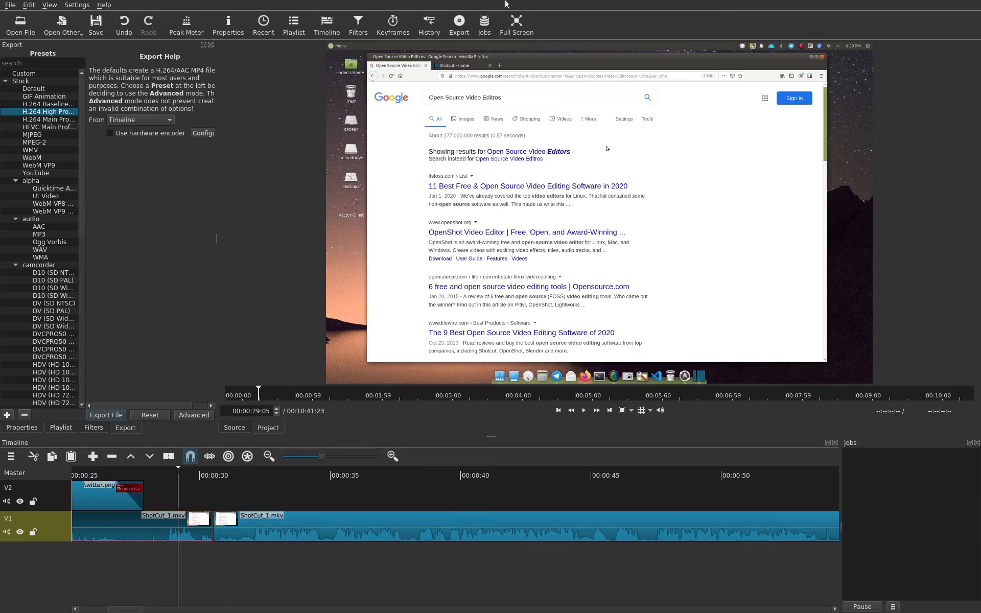
{"action": "left_click", "coordinate": [516, 27]}
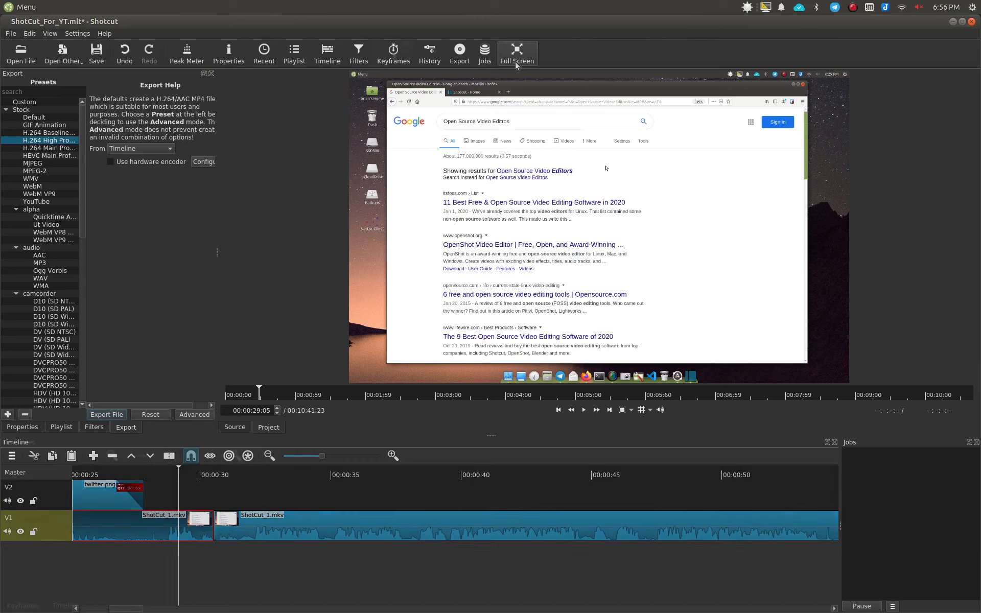
{"action": "left_click", "coordinate": [394, 53]}
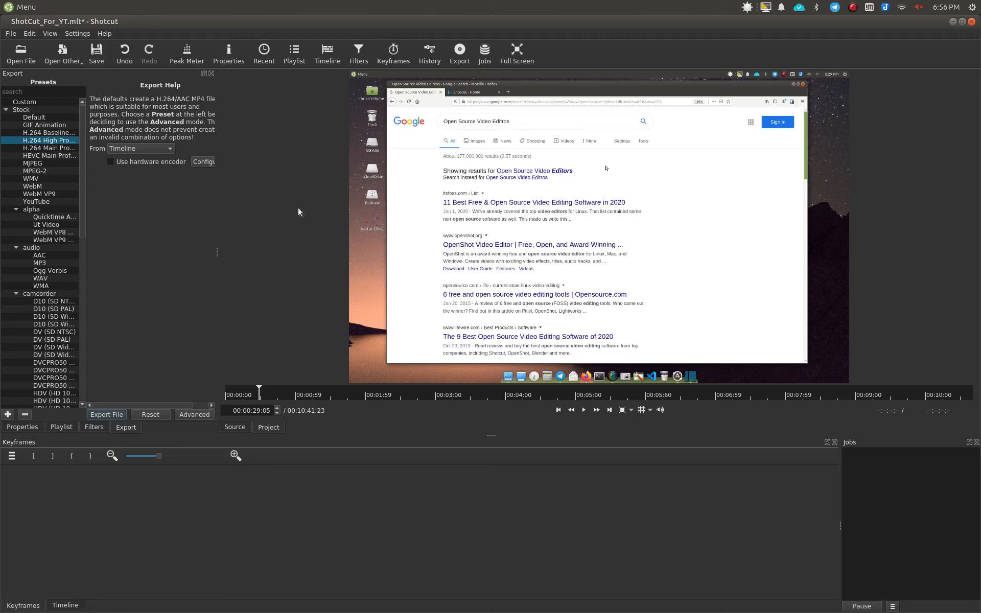
{"action": "left_click", "coordinate": [321, 56]}
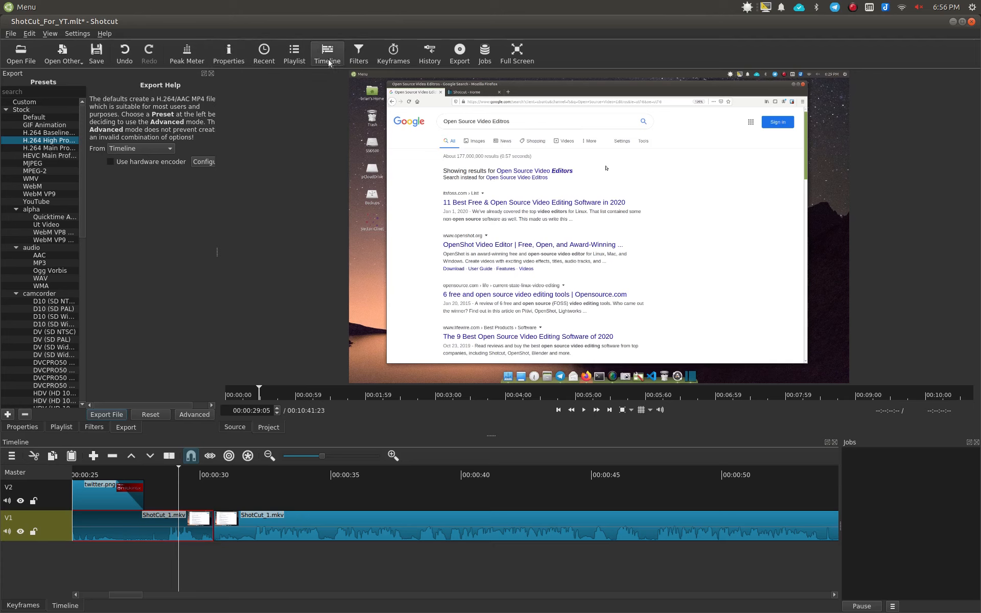
Step: Show the clip properties of ShotCut_1.mkv and select its third piece on V1
{"action": "left_click", "coordinate": [229, 60]}
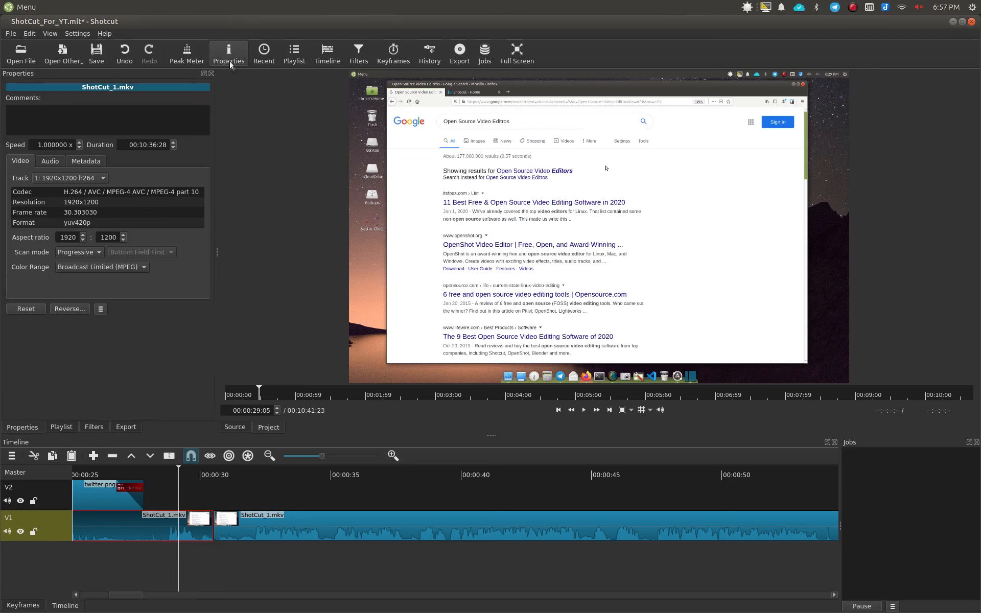
{"action": "left_click", "coordinate": [292, 534]}
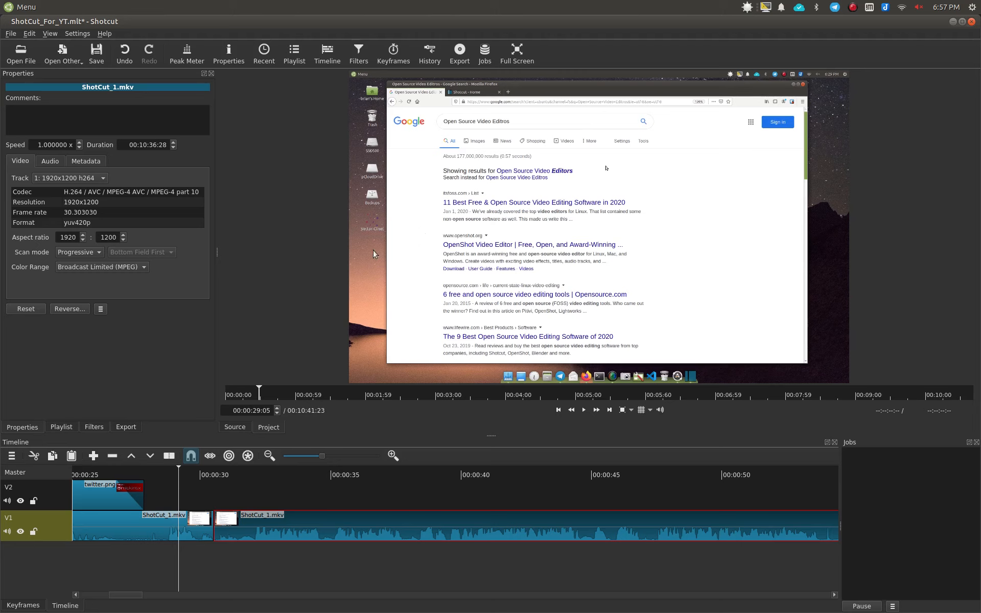
Step: Play the timeline with the audio peak meter shown, save the project, and pause at 00:00:48:00
{"action": "left_click", "coordinate": [184, 54]}
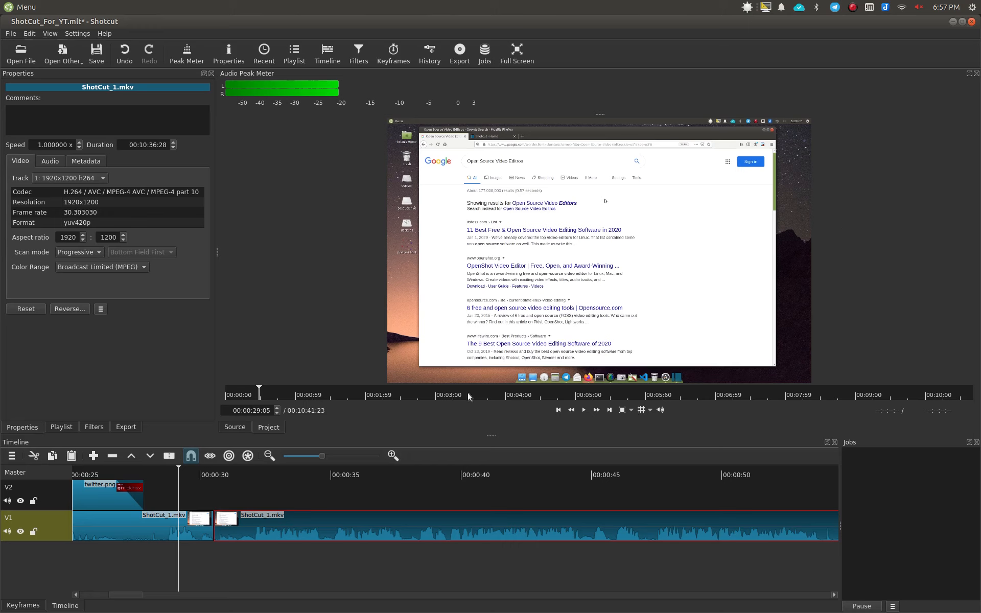
{"action": "key", "text": "space"}
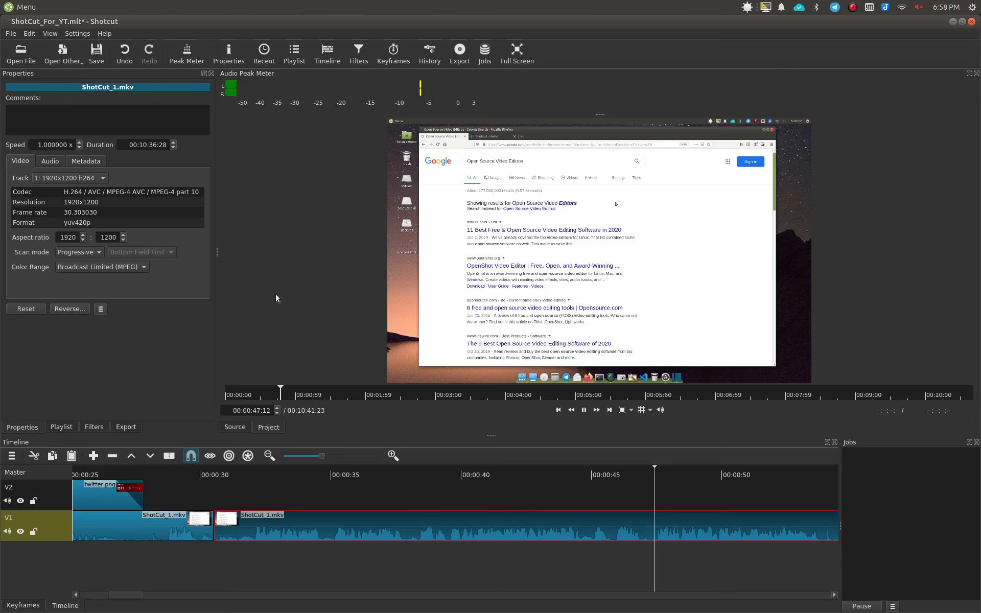
{"action": "key", "text": "ctrl+s"}
{"action": "key", "text": "space"}
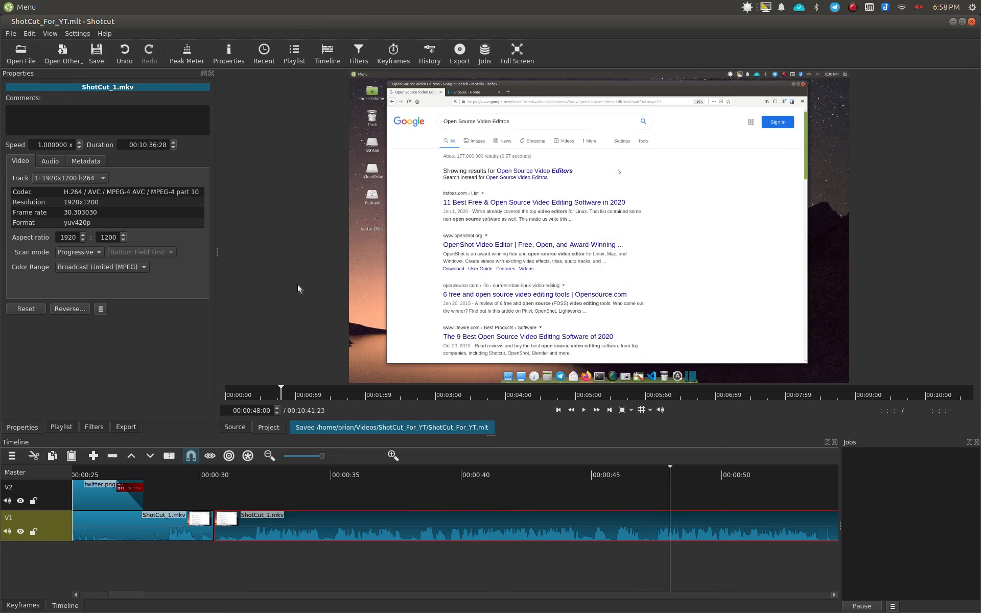